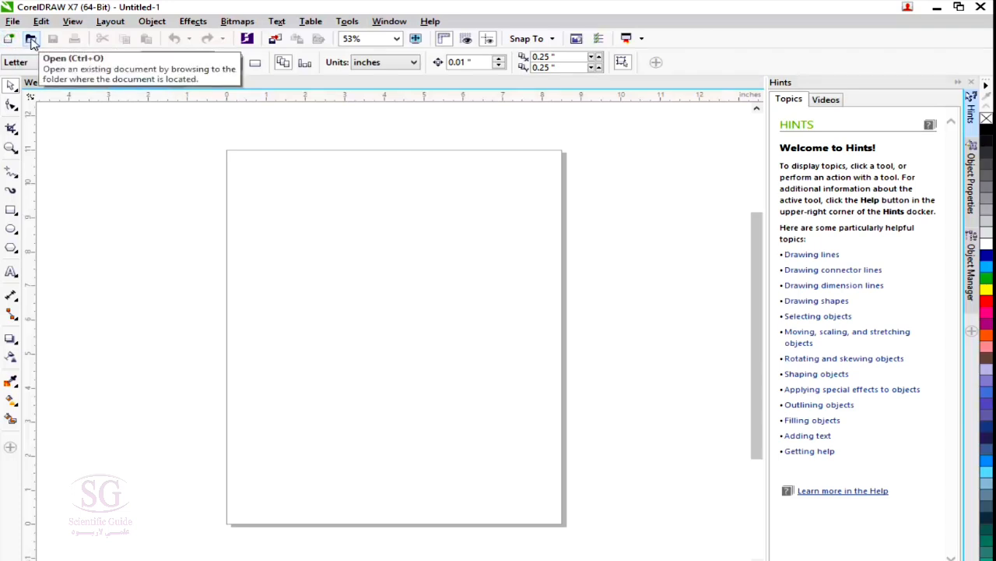
left_click(32, 41)
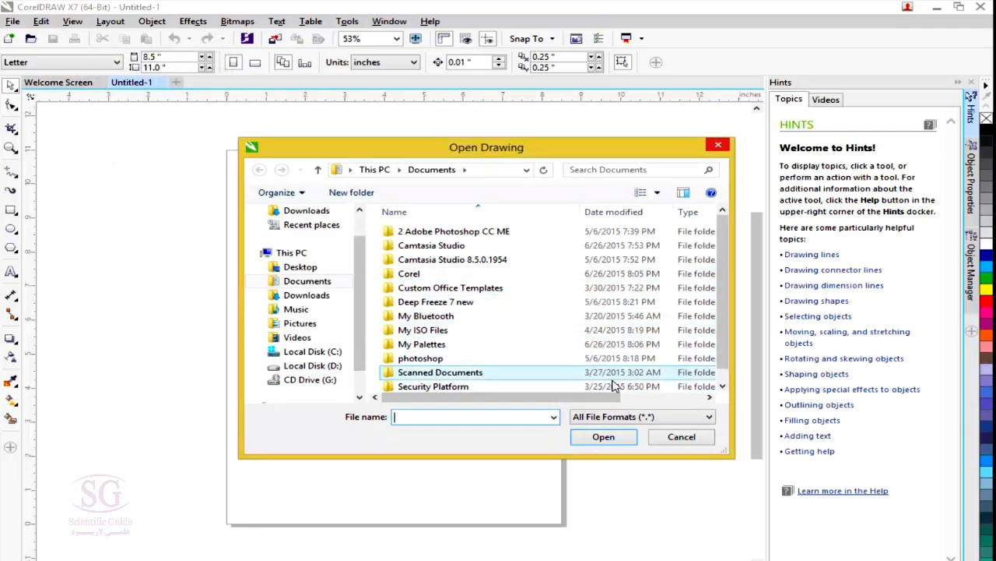
left_click(674, 437)
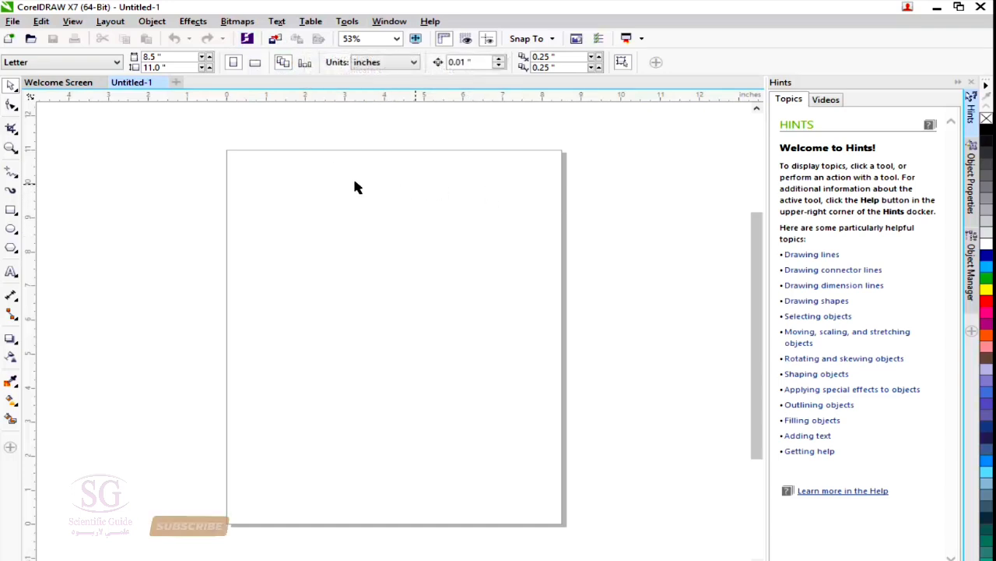
left_click(12, 21)
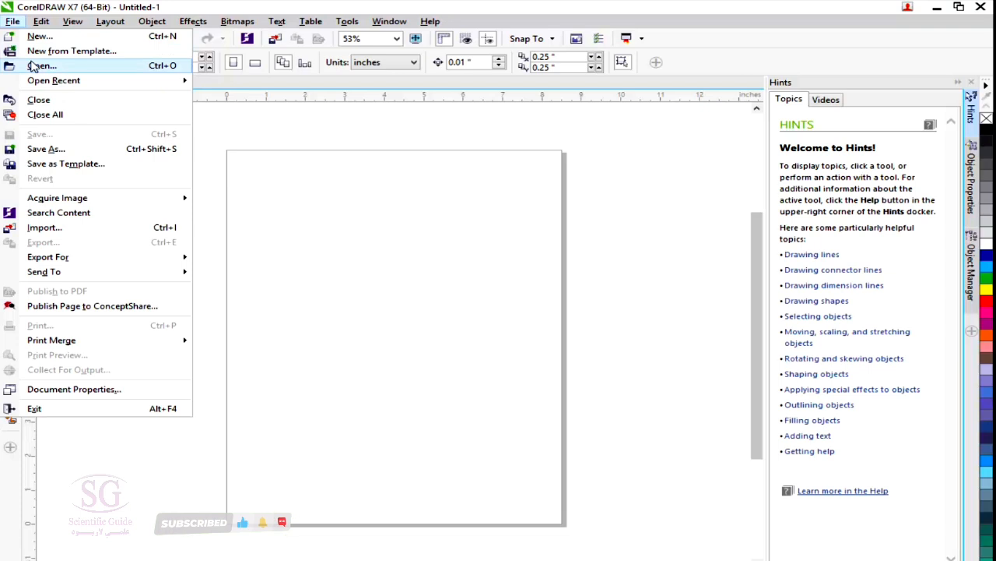
left_click(509, 196)
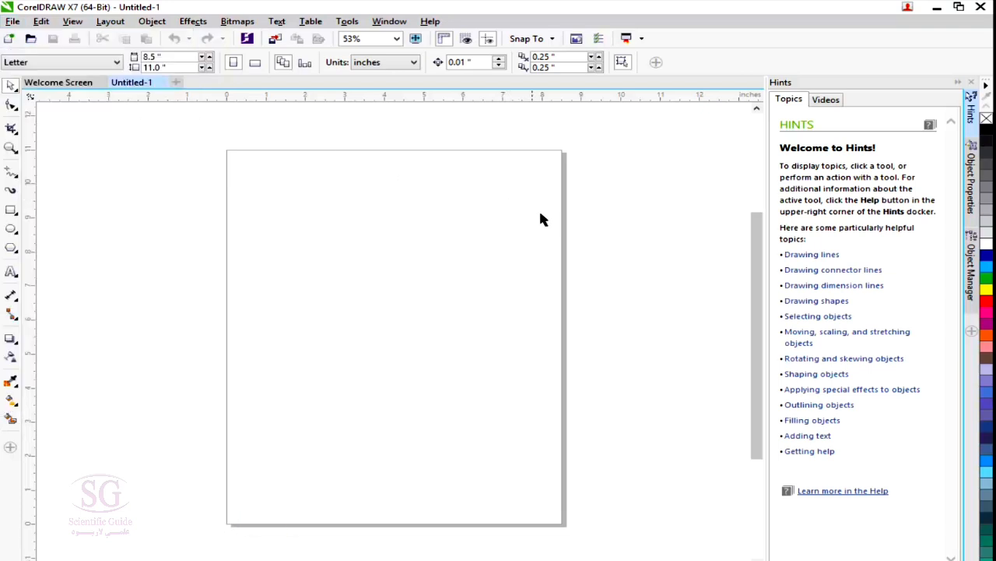
left_click(281, 37)
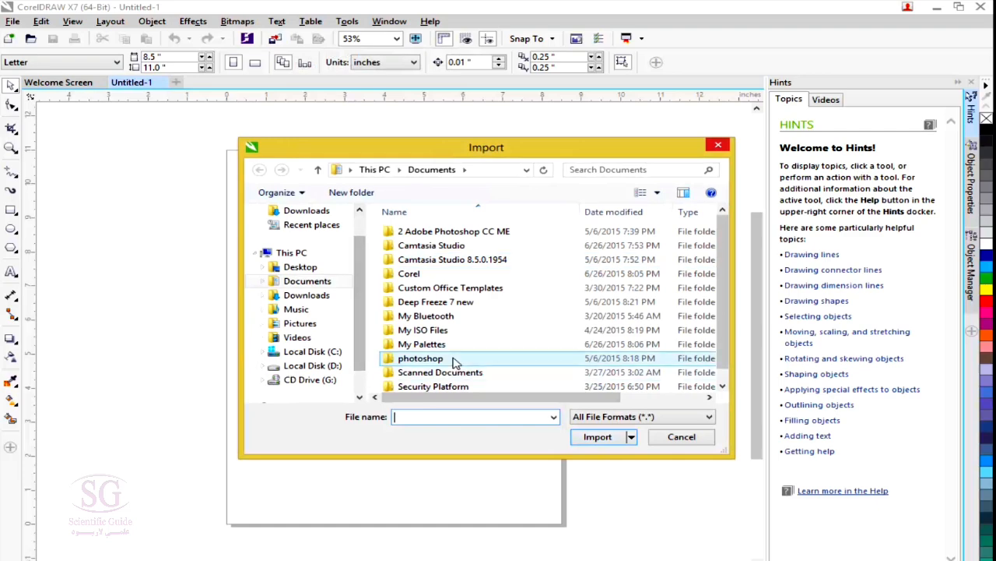
left_click(681, 438)
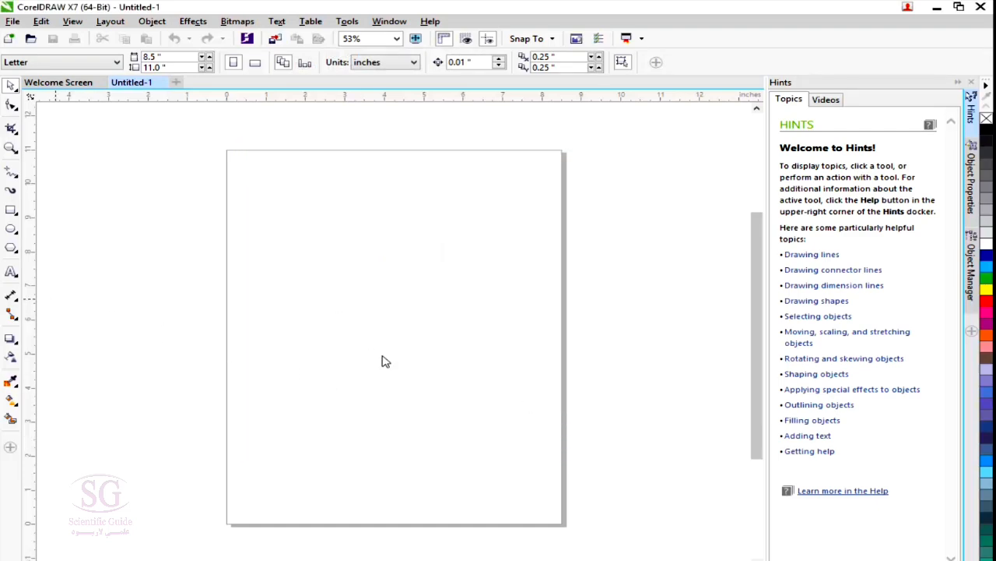
Draw a five-sided polygon about 4.9 by 6.3 inches in the middle of the page and fill it light blue.
key("y")
left_click_drag(293, 231, 488, 445)
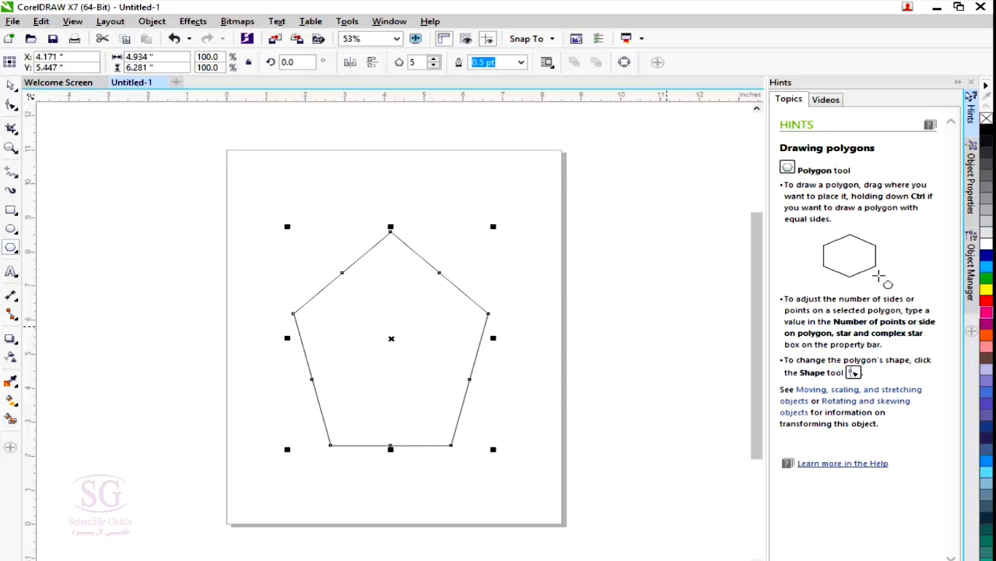
left_click(987, 267)
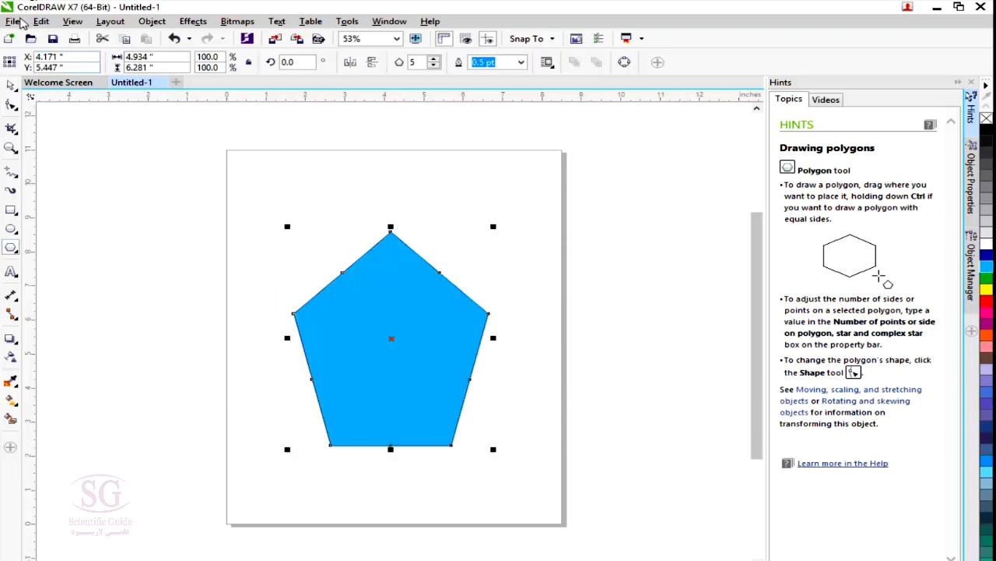
Examine the file menu, the available export formats and the Publish to PDF options without saving anything.
left_click(14, 21)
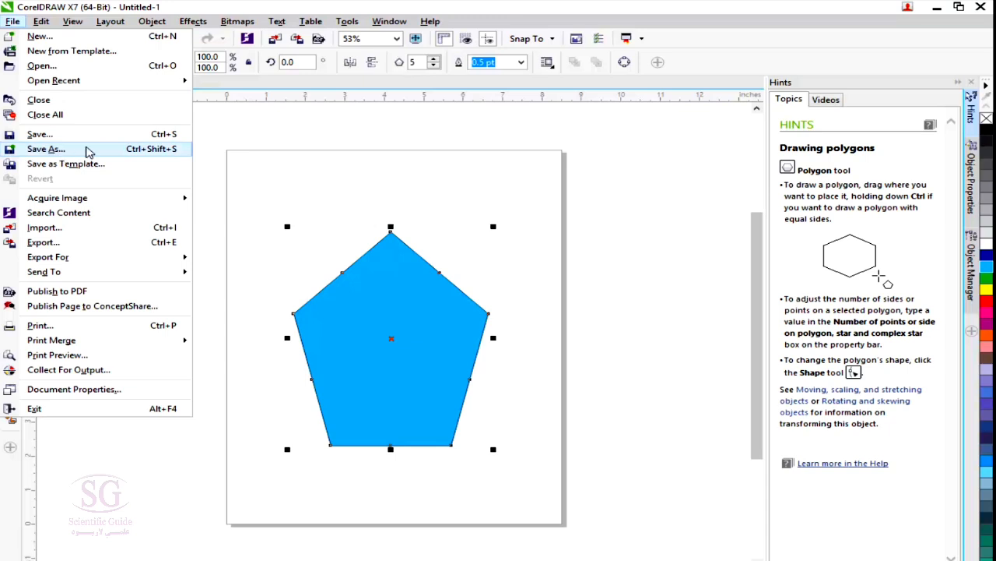
left_click(829, 3)
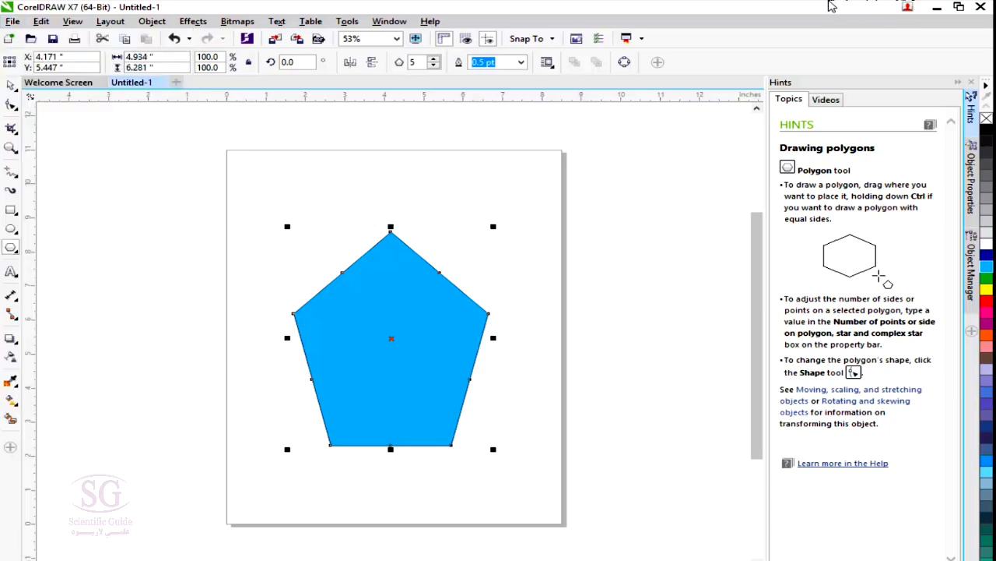
left_click(296, 40)
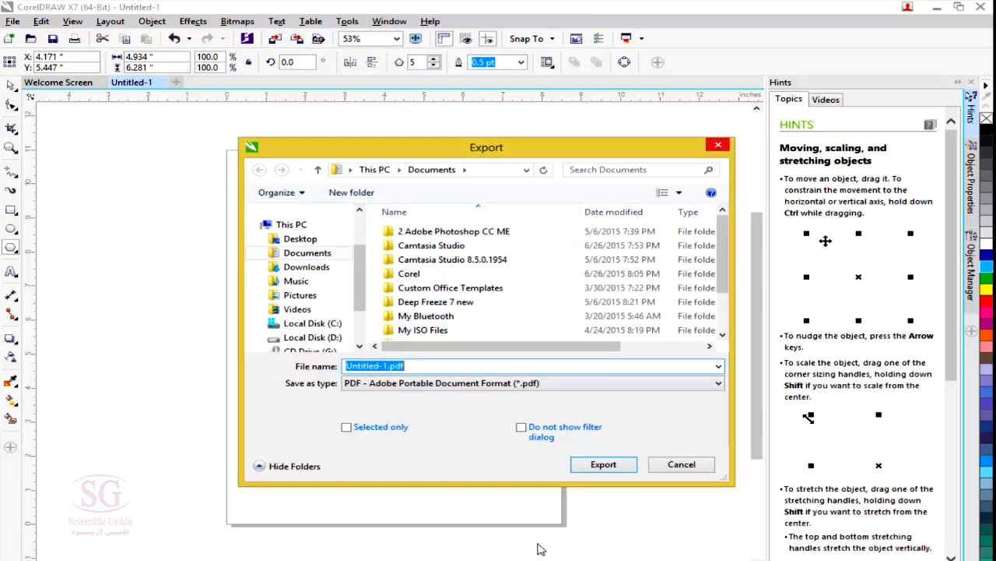
left_click(481, 386)
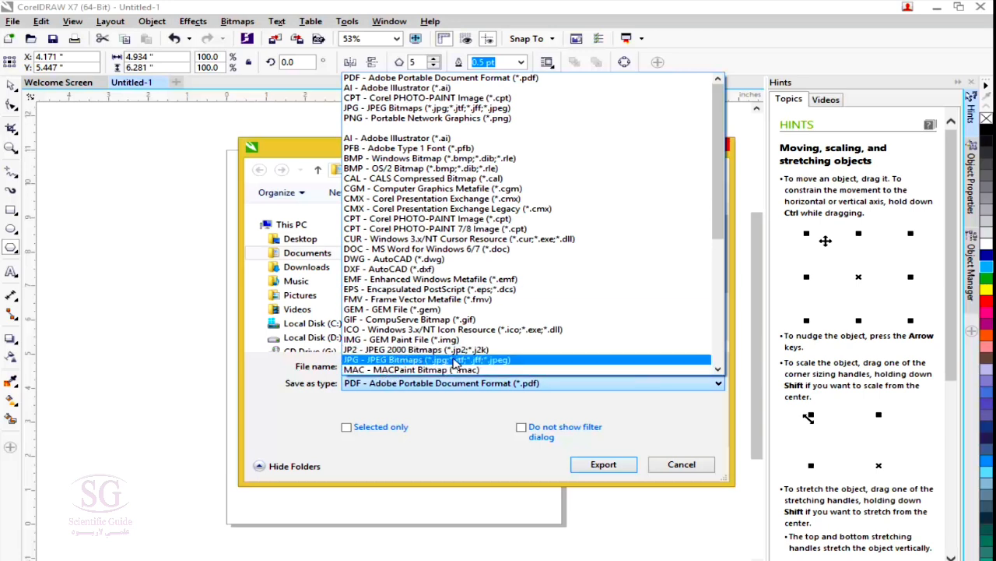
left_click(682, 470)
left_click(682, 467)
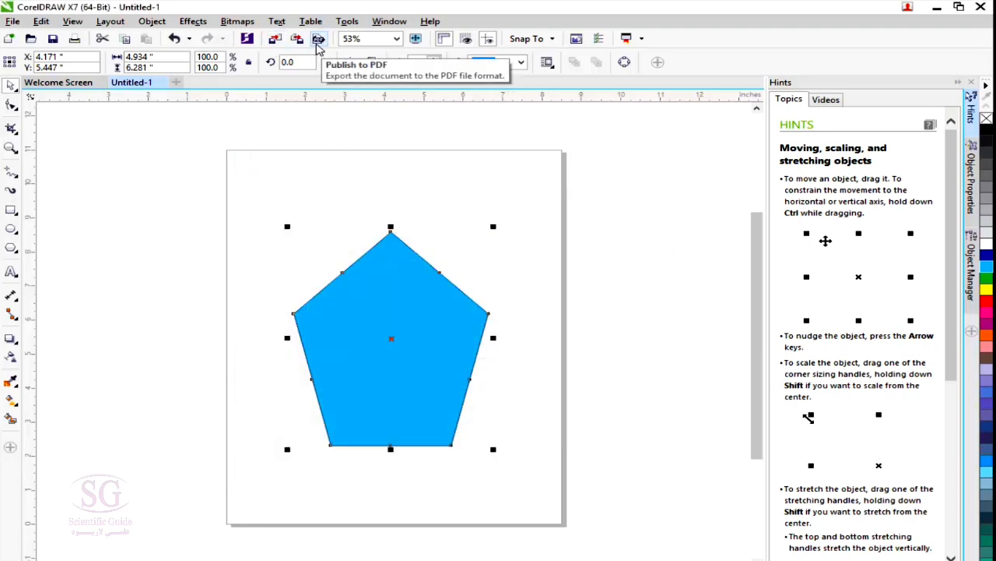
left_click(12, 21)
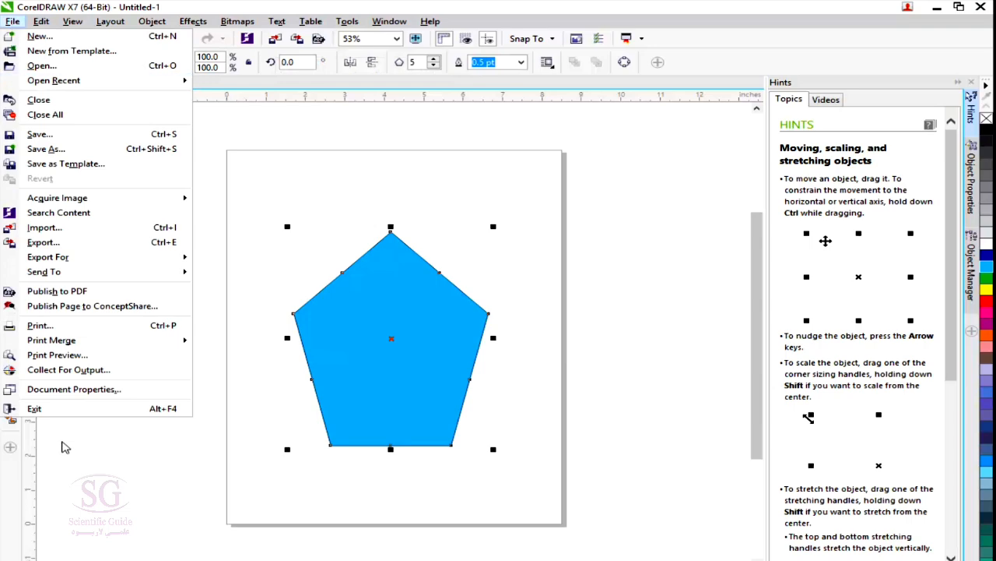
left_click(322, 41)
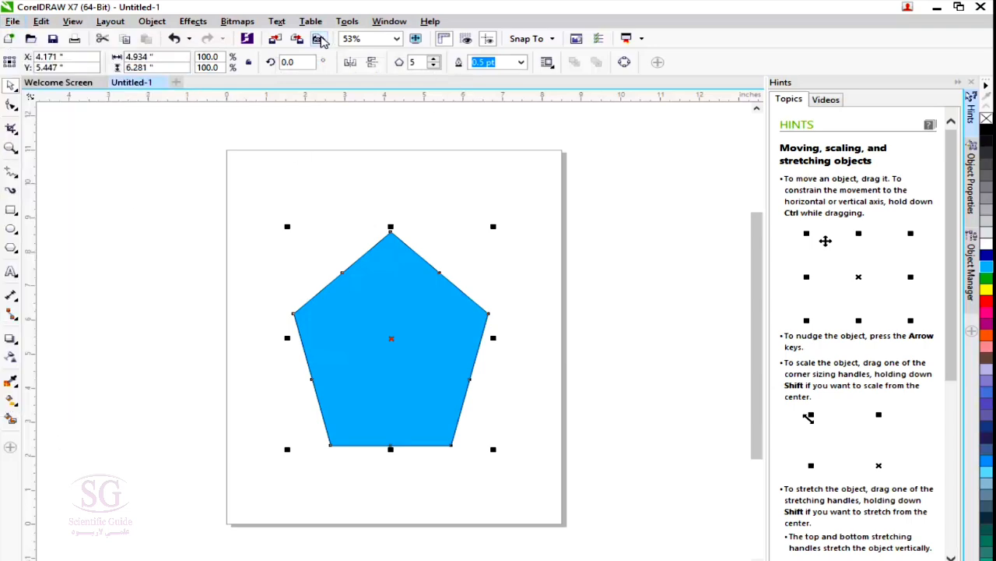
left_click(318, 41)
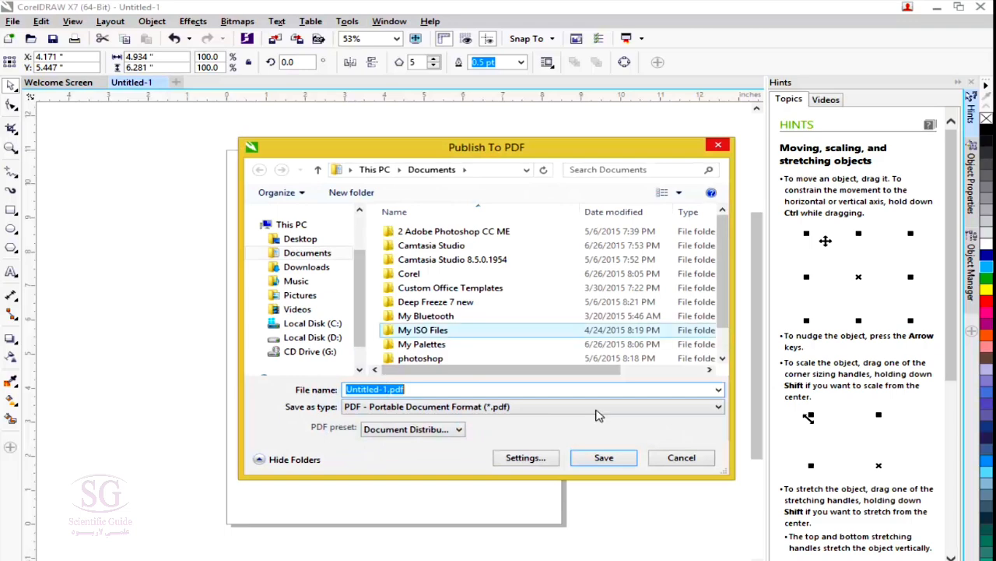
left_click(683, 461)
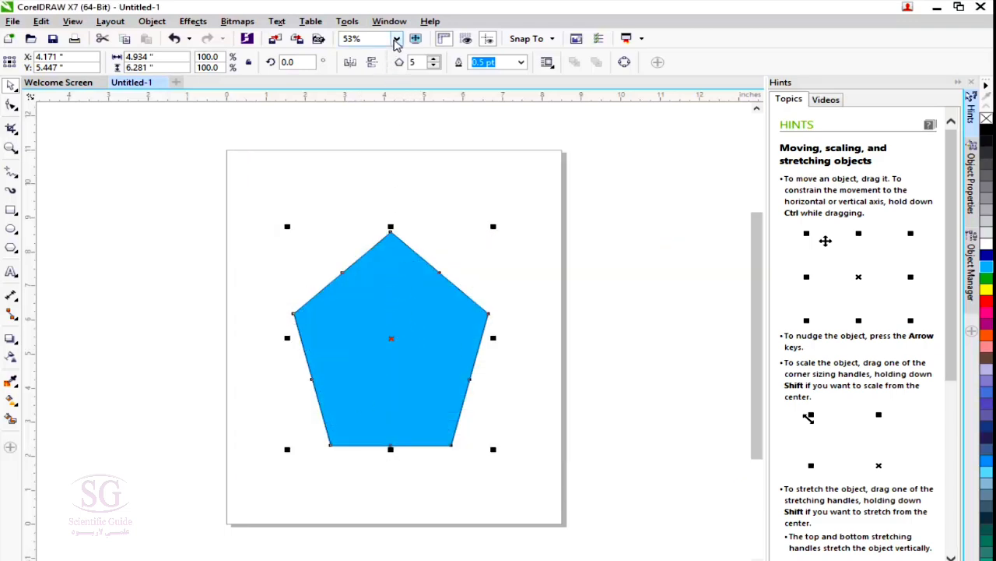
View the pentagon at 100% and 800% zoom, and fit the view to the page height and page width.
left_click(397, 38)
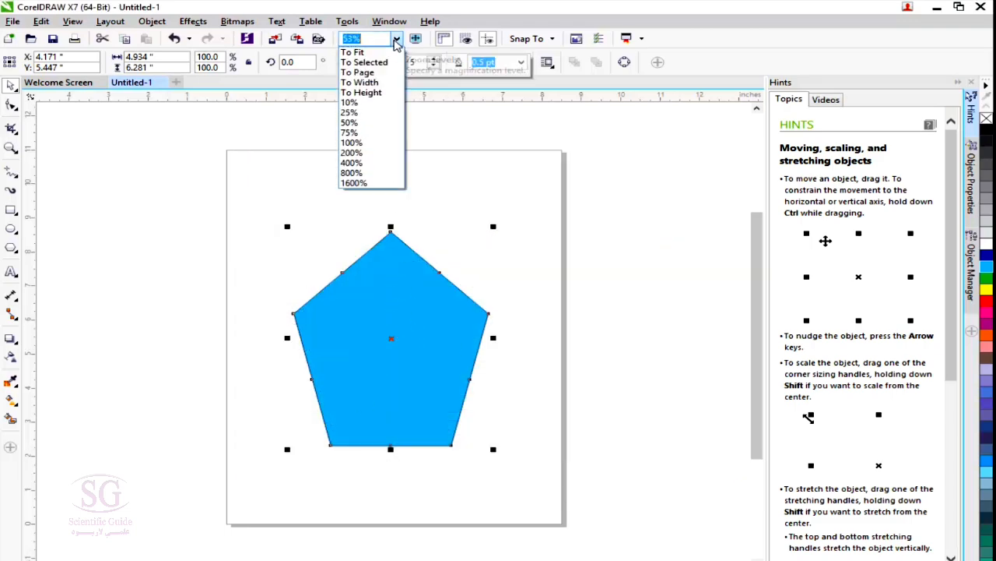
left_click(350, 143)
left_click(396, 39)
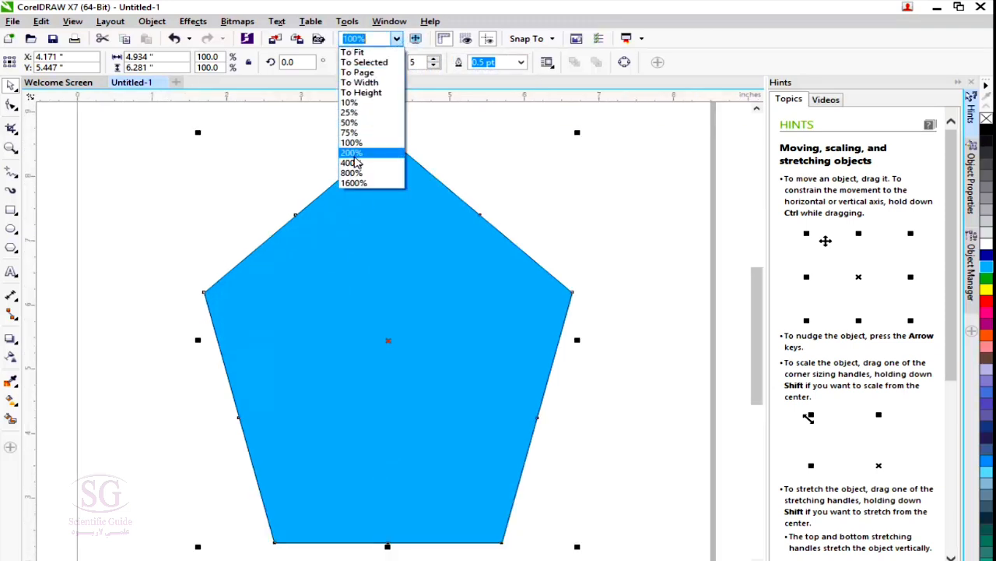
left_click(352, 173)
left_click(397, 39)
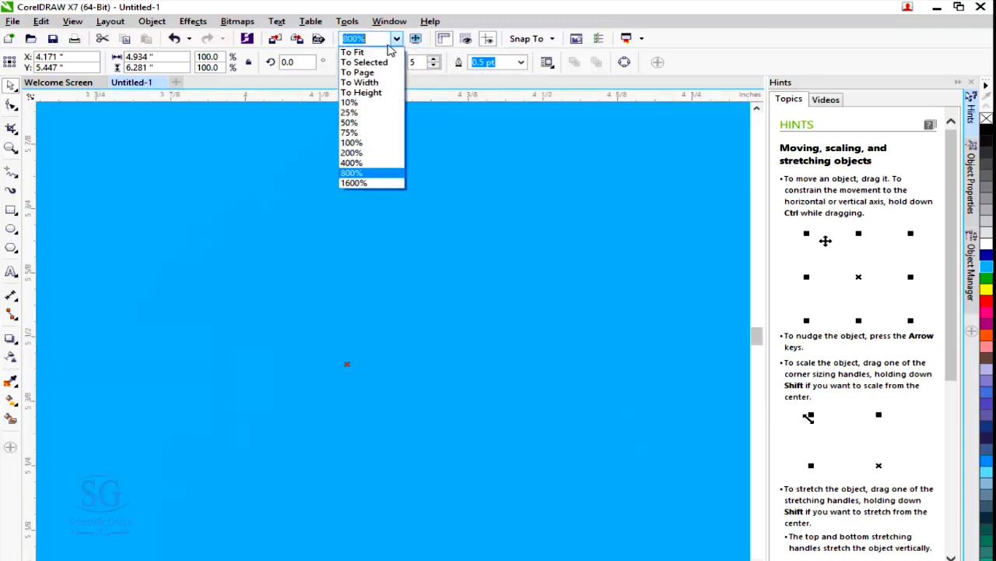
left_click(358, 92)
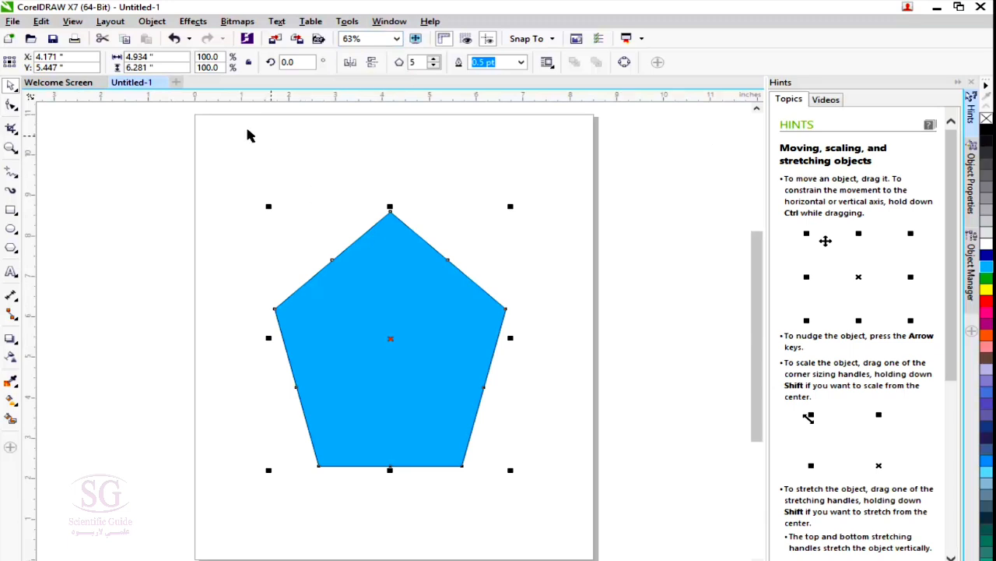
left_click(397, 39)
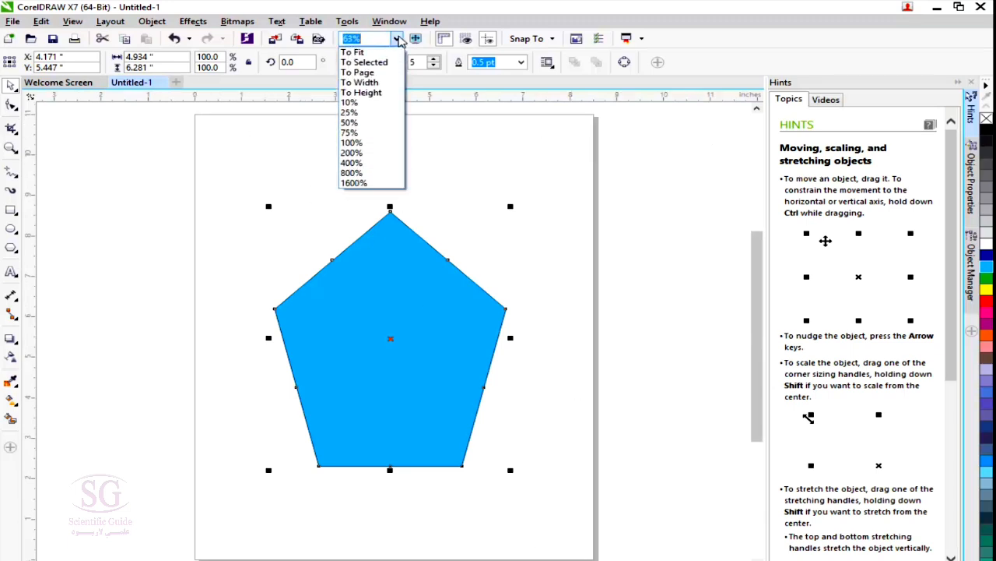
left_click(368, 83)
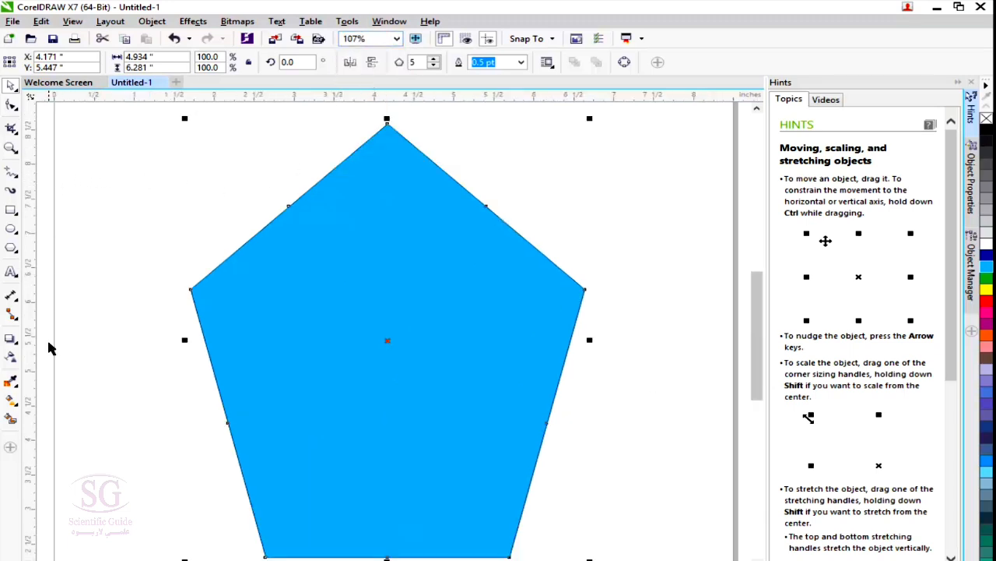
left_click(397, 39)
left_click(396, 39)
Preview the drawing full screen and return to the workspace, and toggle the rulers off and back on with nothing selected.
left_click(416, 39)
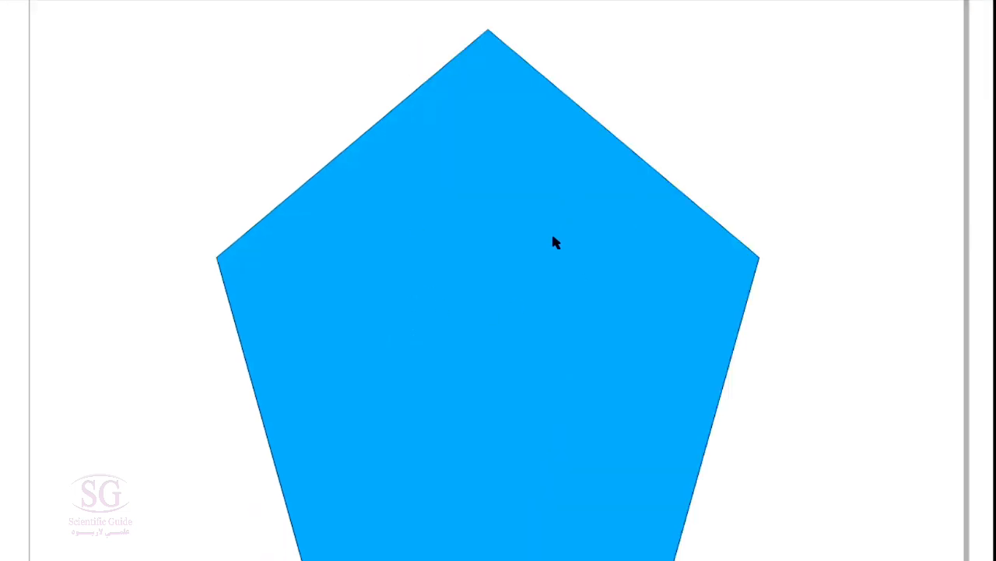
key("F9")
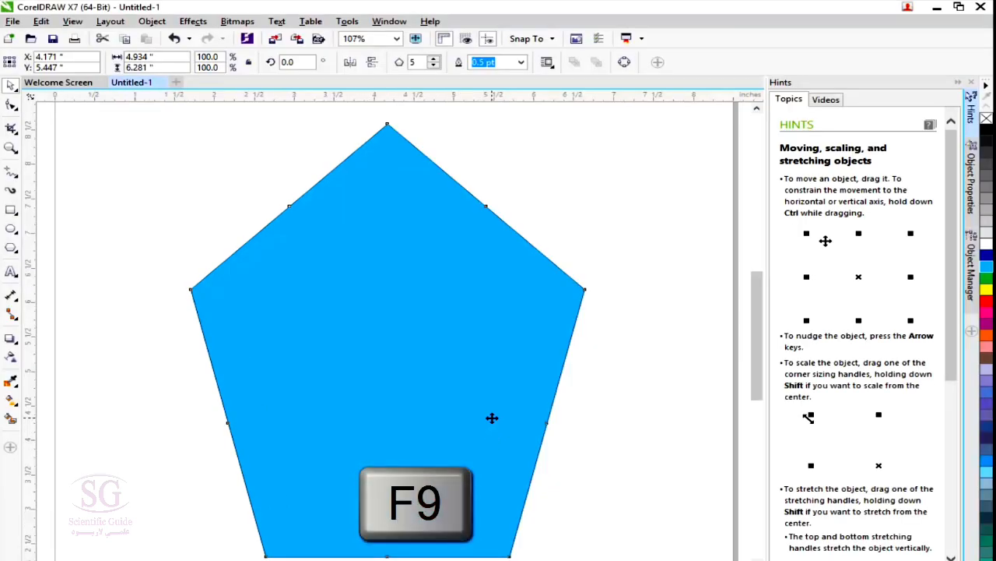
left_click(687, 178)
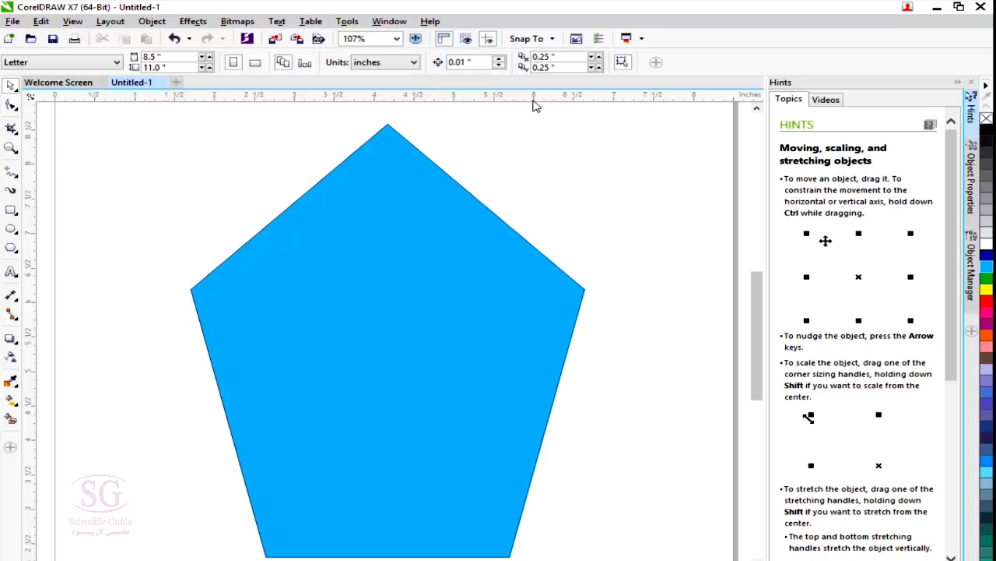
left_click(447, 39)
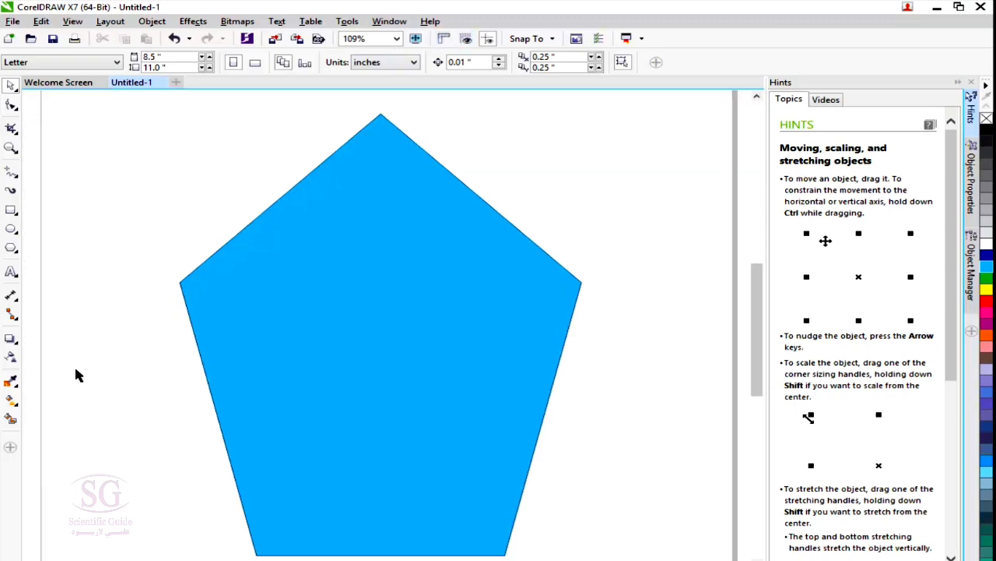
left_click(445, 39)
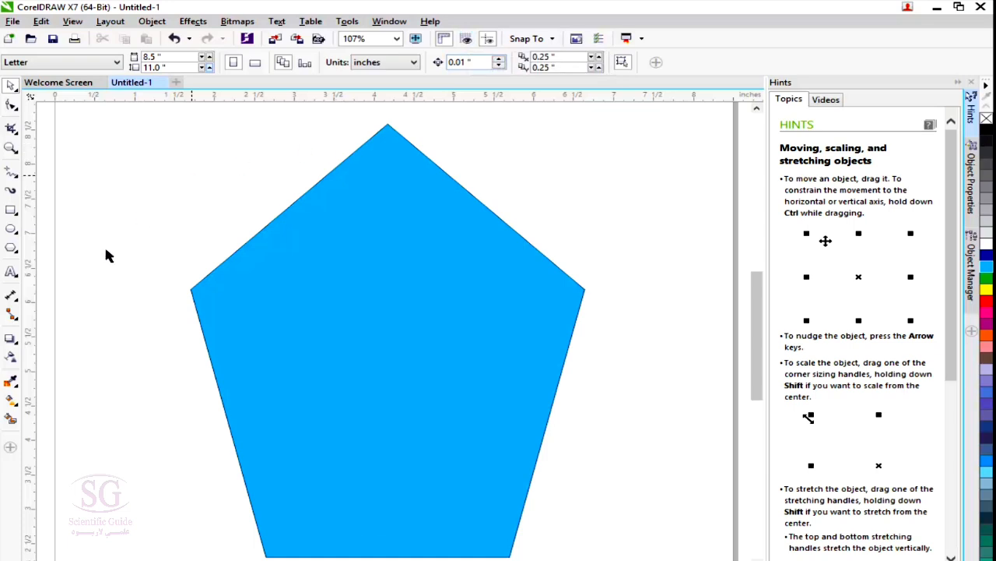
Display the document grid and move the pentagon's center to about X 4.4, Y 5.65 inches.
left_click(468, 39)
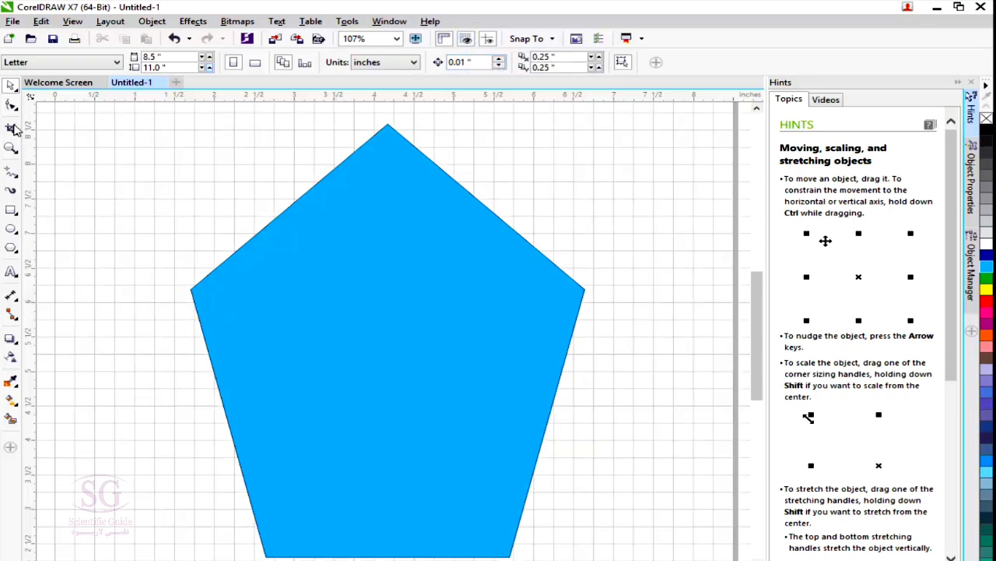
left_click_drag(282, 346, 260, 325)
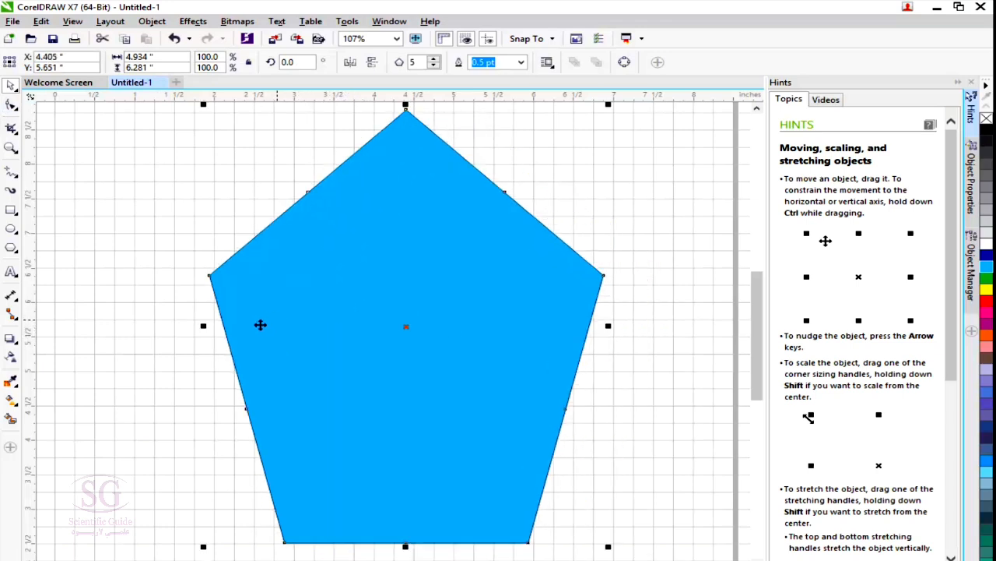
Enable snapping to the baseline grid, guidelines and page, and move the pentagon's center to about X 4.0, Y 5.63 inches.
left_click(553, 41)
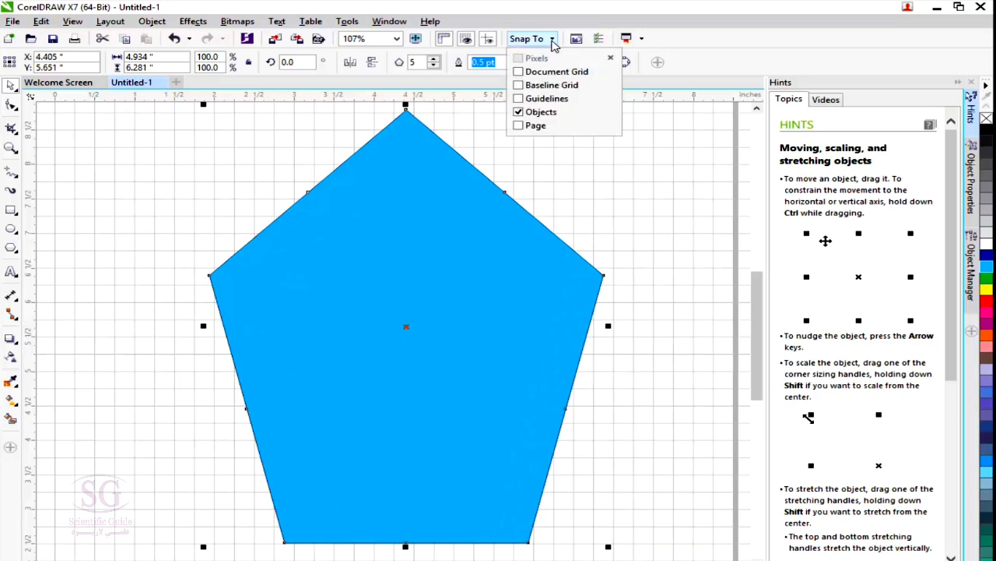
left_click(519, 85)
left_click(519, 98)
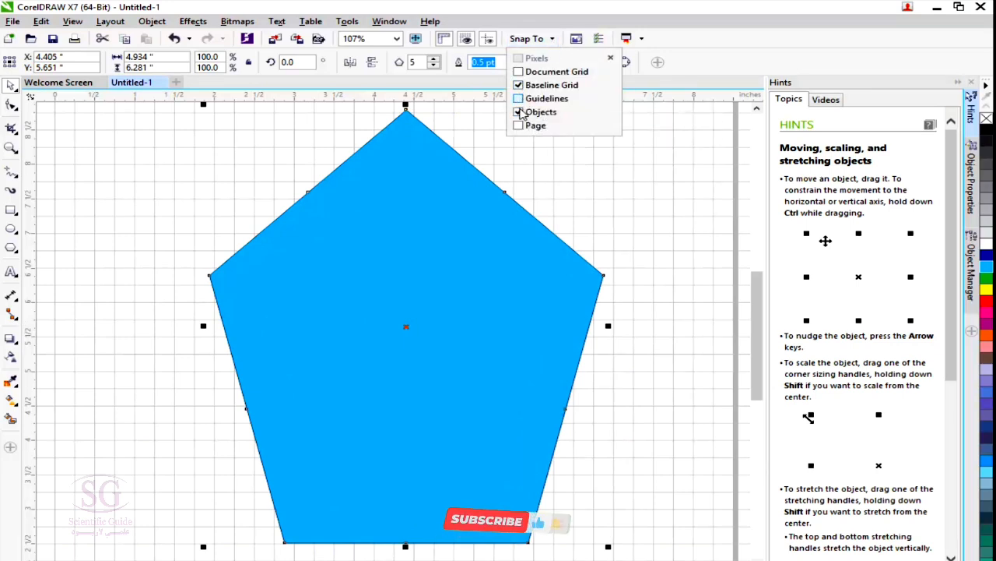
left_click(518, 125)
left_click(460, 295)
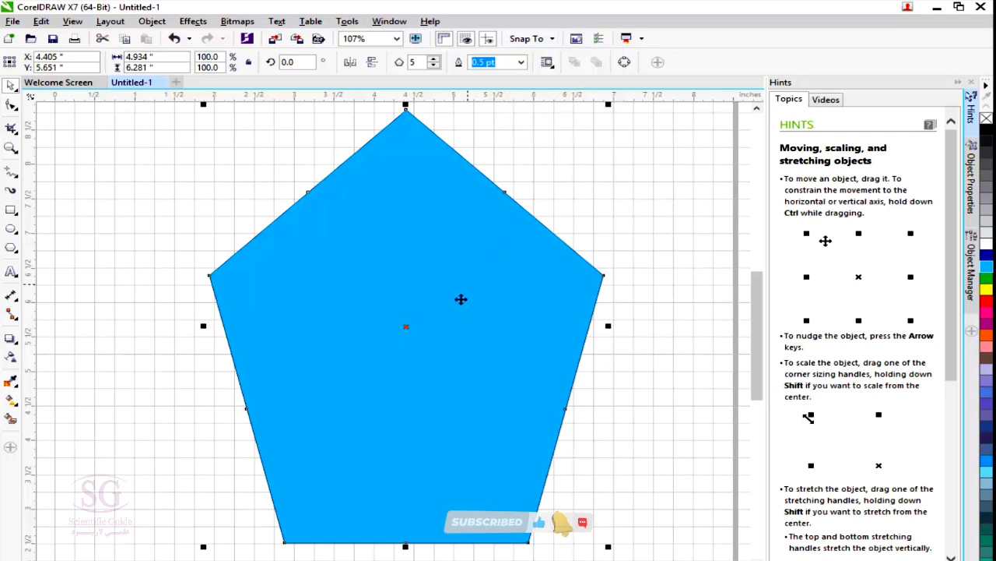
left_click_drag(460, 296, 427, 301)
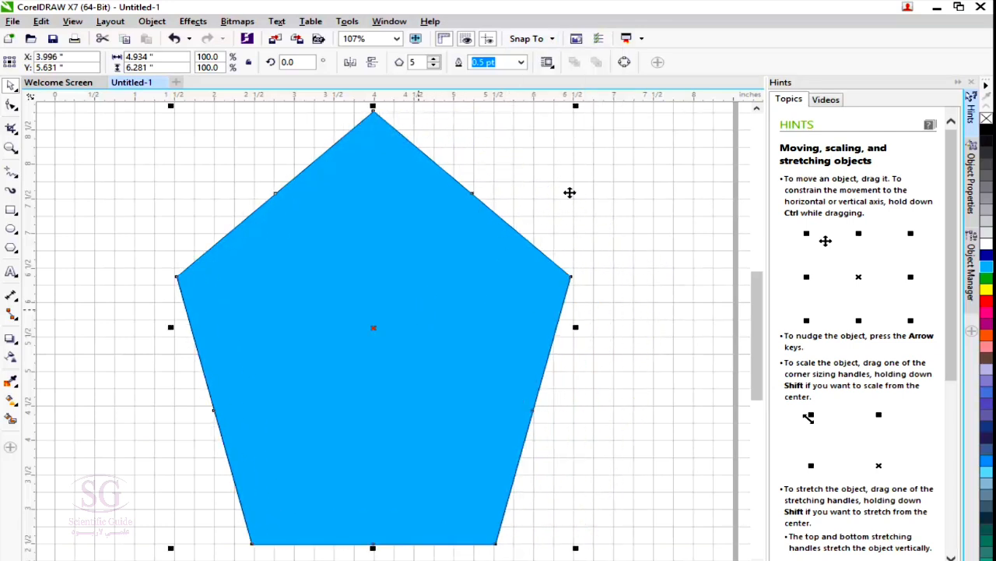
Hide the document grid and delete the blue pentagon from the page.
left_click(466, 38)
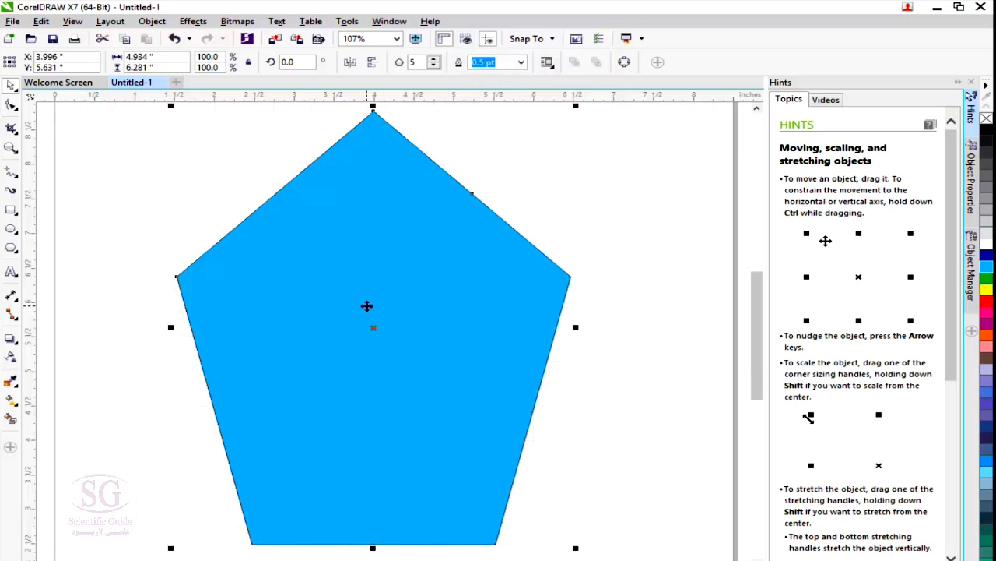
key("Delete")
scroll(273, 278, "down", 5)
scroll(273, 280, "up", 3)
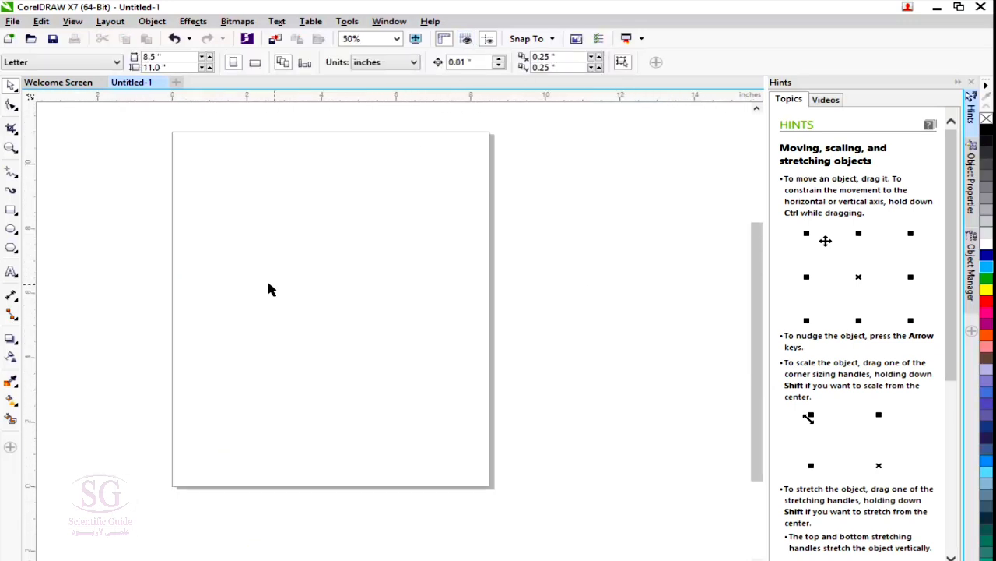
Add a horizontal guideline at about Y 5.8 inches and a vertical guideline at about X 4.1 inches.
left_click(488, 40)
left_click_drag(458, 101, 445, 300)
left_click_drag(36, 335, 325, 338)
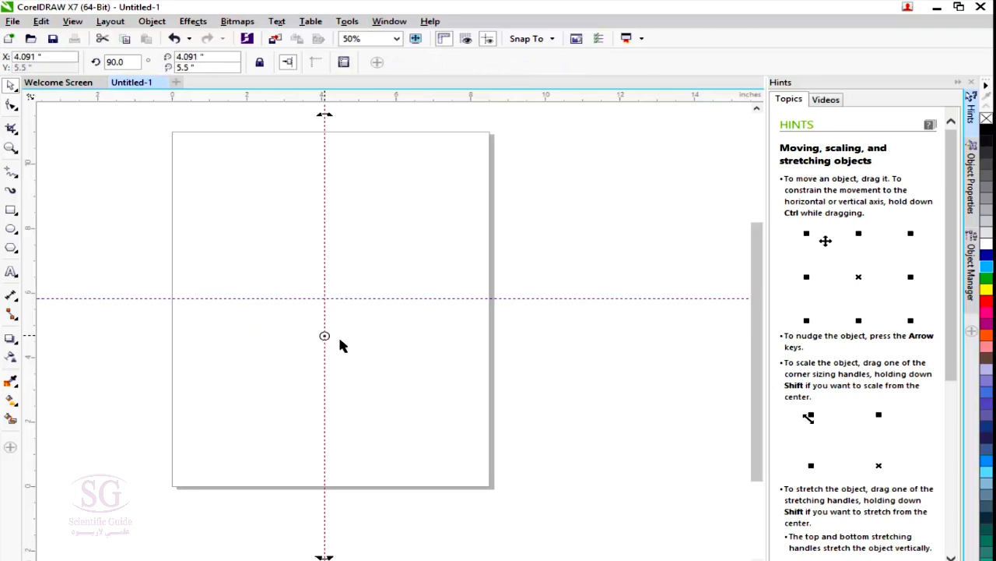
Draw a rectangle about 1.31 by 1.36 inches above and left of the guideline intersection and fill it with light blue.
left_click(11, 209)
mouse_move(255, 235)
left_mouse_down()
mouse_move(280, 269)
mouse_move(304, 279)
left_mouse_up()
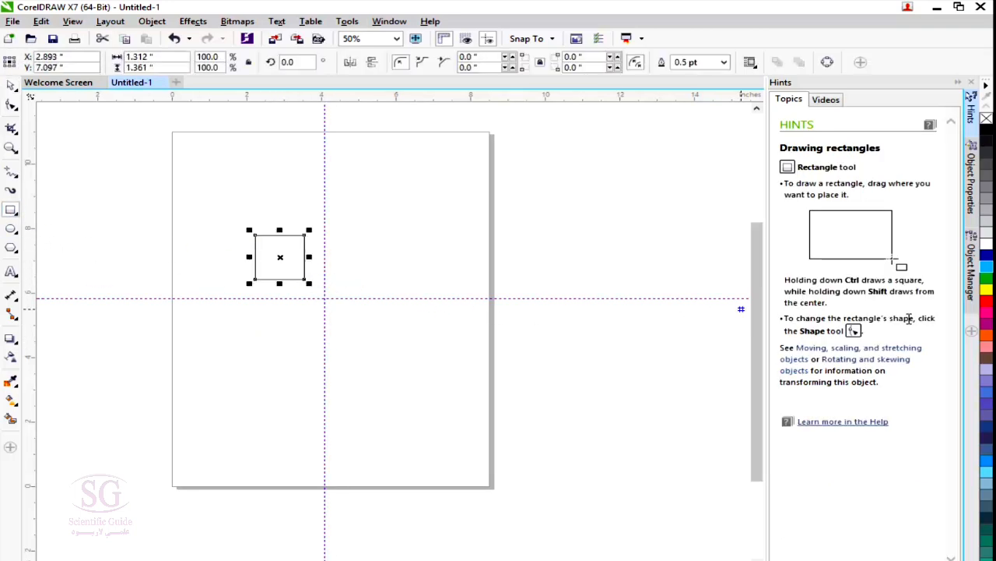
left_click(987, 265)
left_click(11, 87)
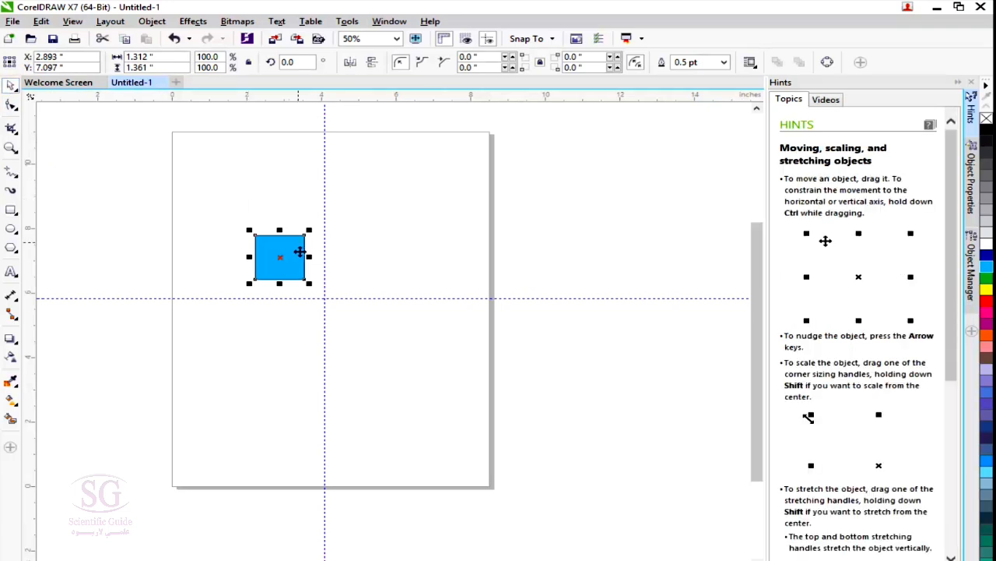
Snap the blue rectangle into the guideline corner and copy it into the other three quadrants around the intersection.
left_click_drag(270, 270, 339, 269)
left_click(418, 200)
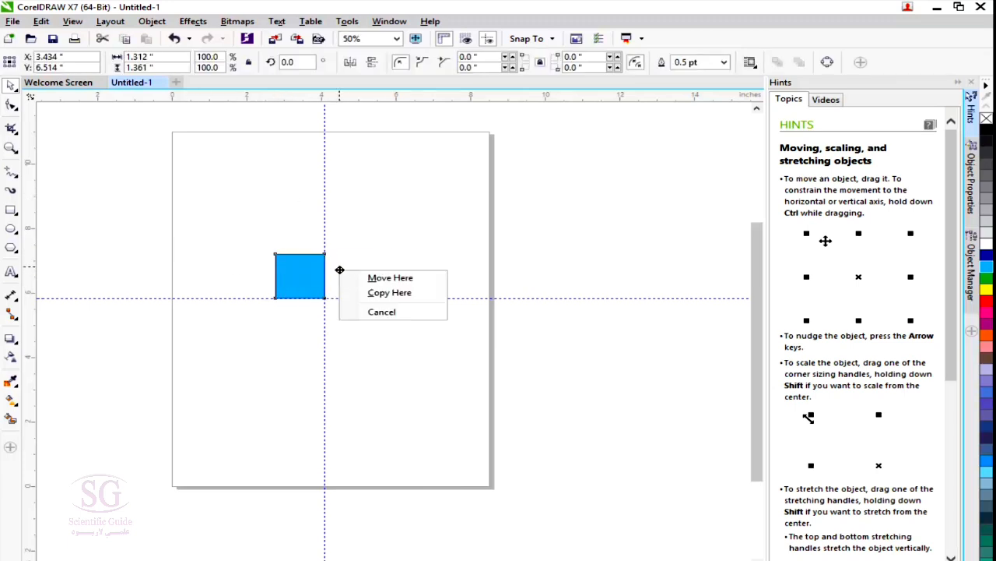
left_click(372, 293)
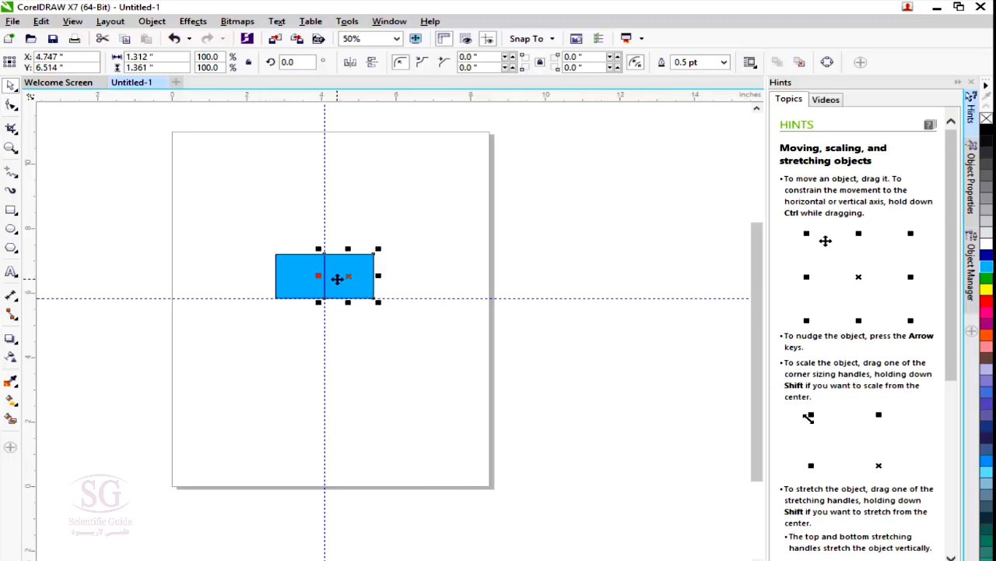
left_click_drag(340, 282, 303, 325)
left_click(370, 357)
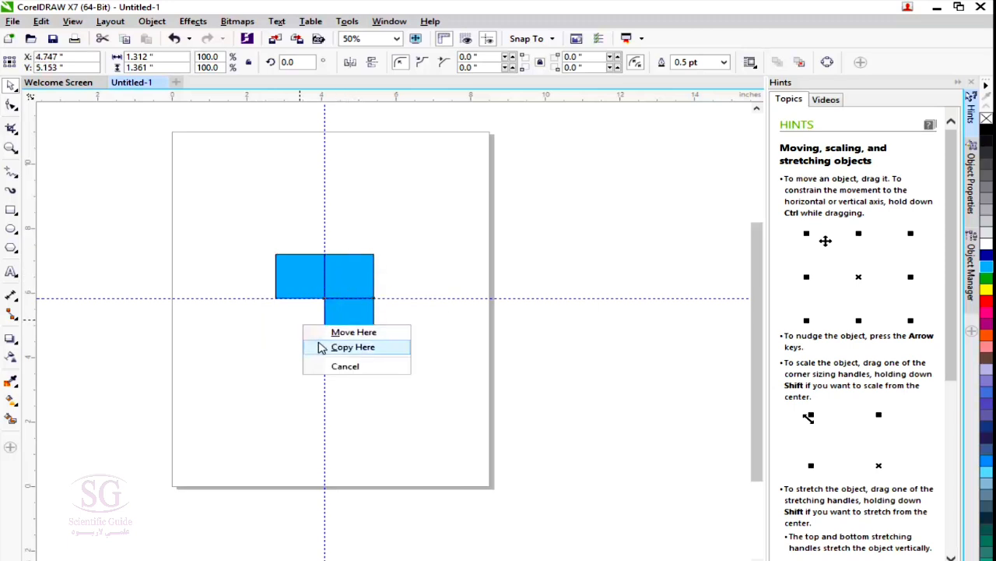
left_click(322, 348)
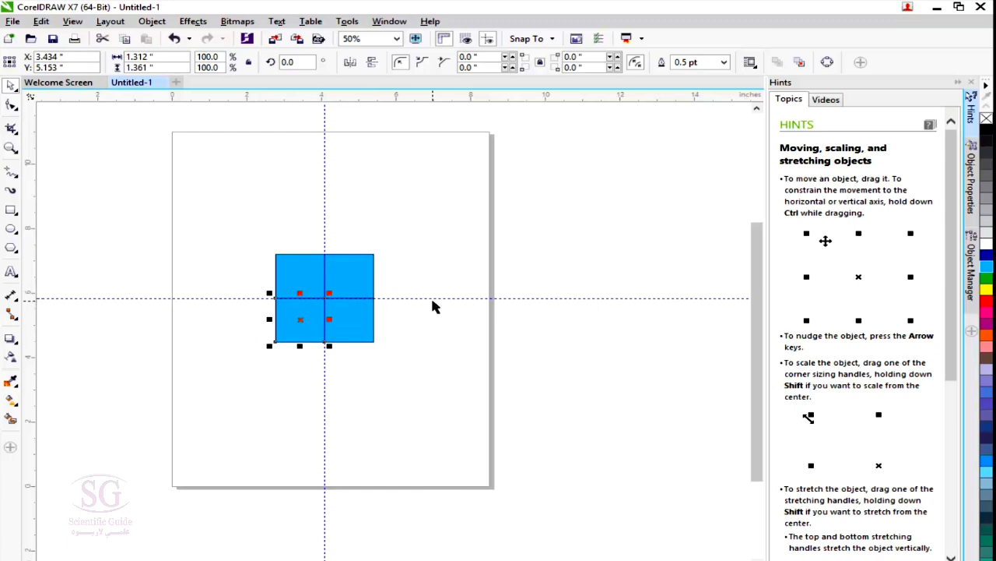
Deselect the rectangle, hide the guidelines and review the enabled snapping options.
left_click(407, 231)
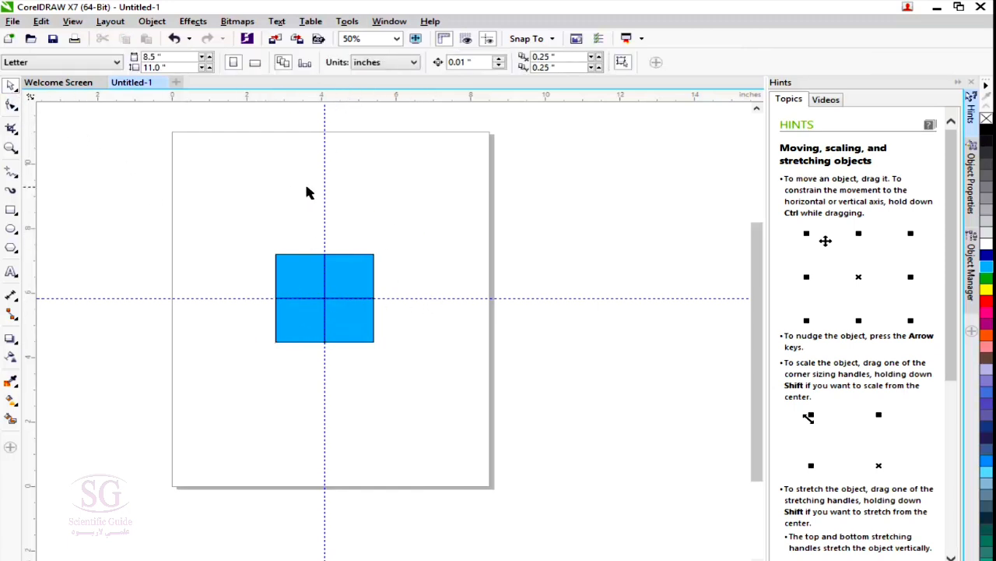
left_click(490, 38)
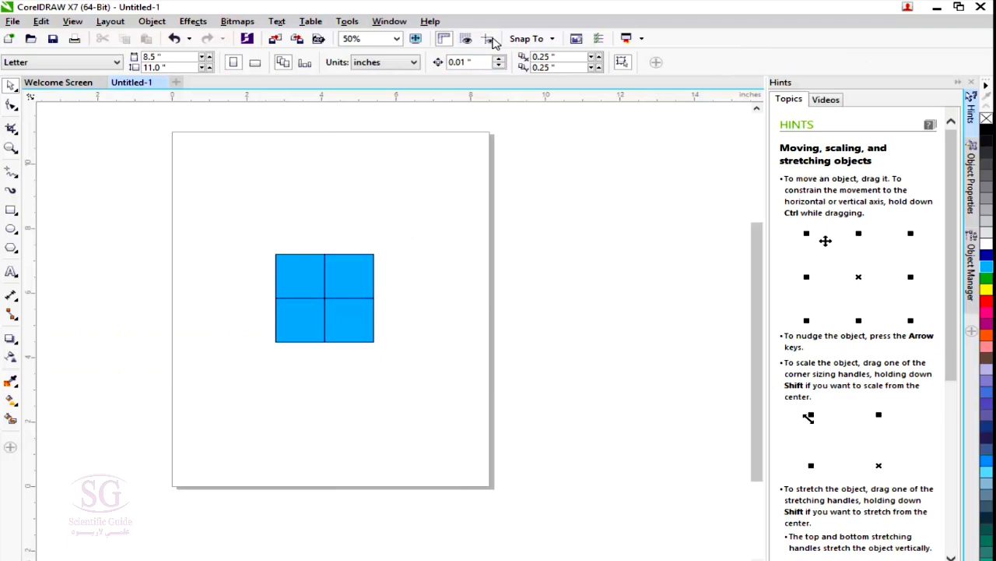
left_click(541, 40)
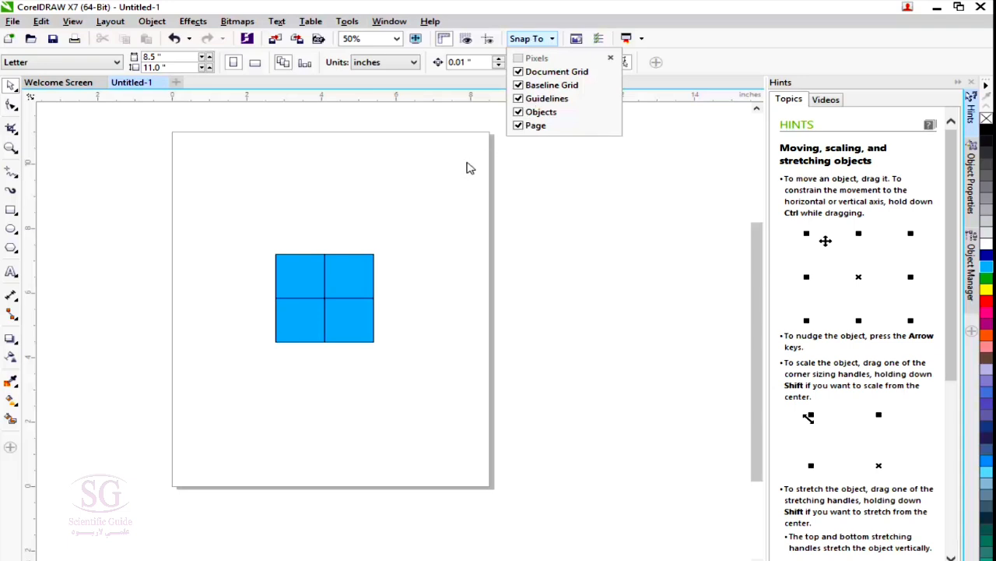
left_click(335, 281)
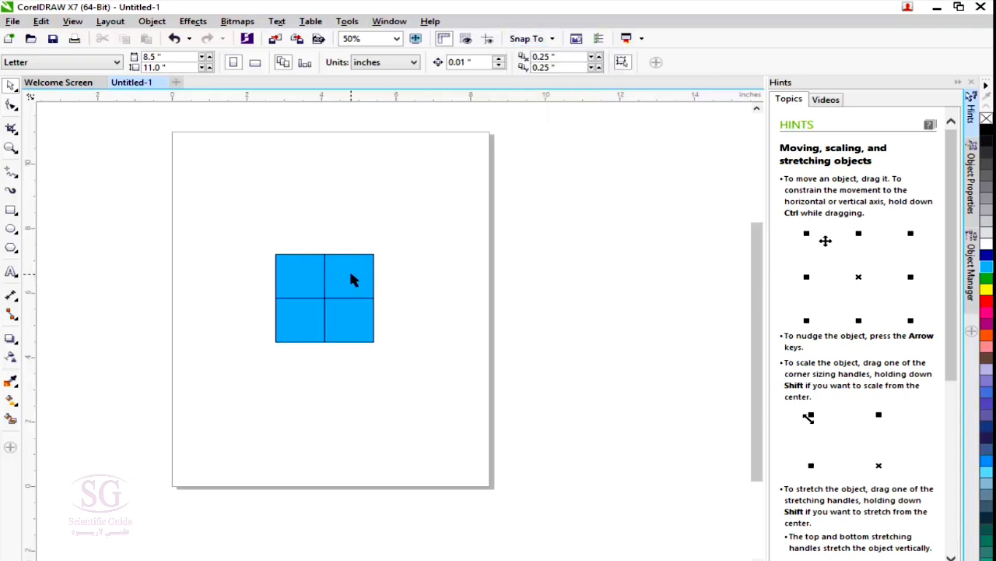
Separate the upper-right rectangle from the group, place a copy at about X 1.16, Y 8.07 inches, and recheck the snapping options.
left_click_drag(351, 280, 217, 225)
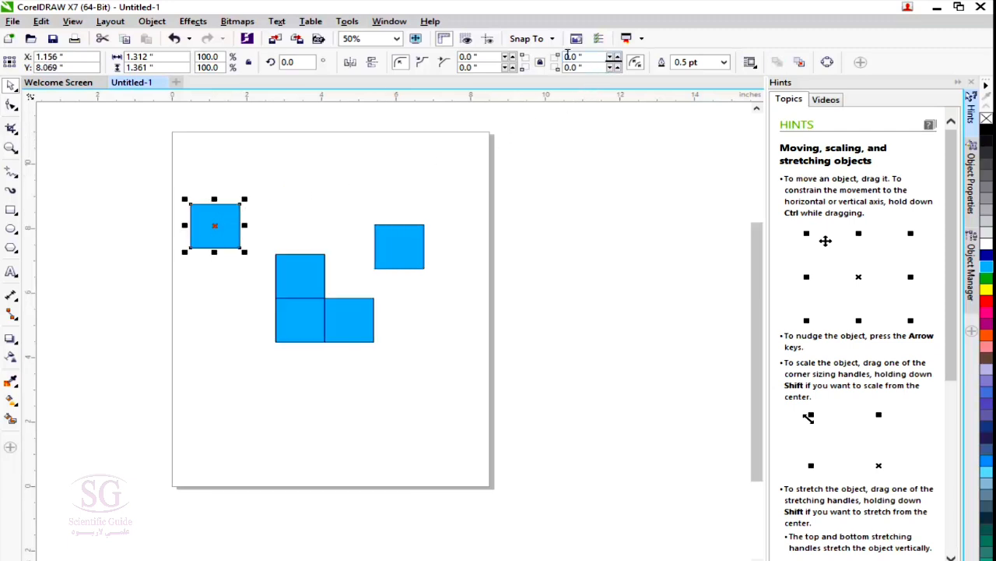
left_click(540, 41)
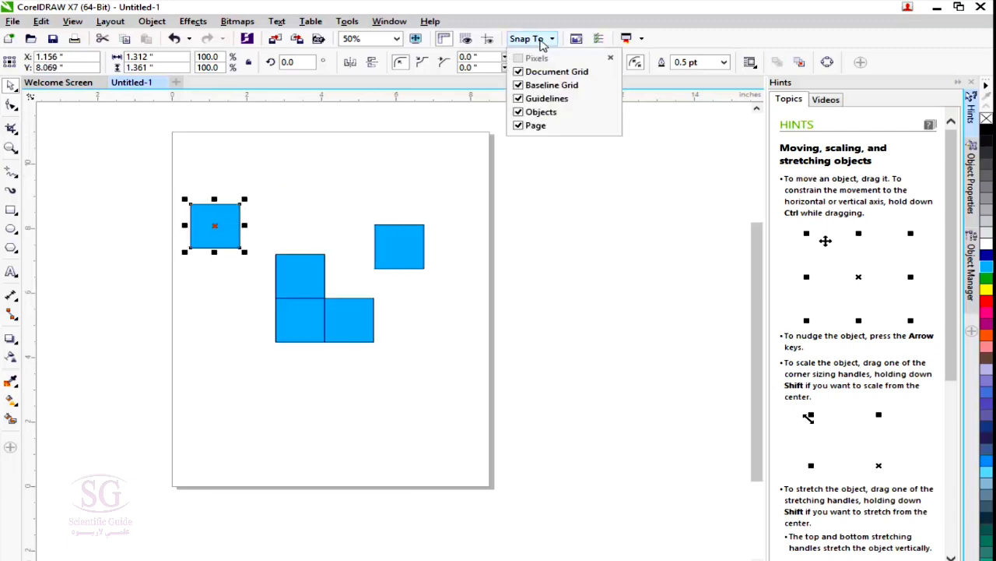
left_click(463, 150)
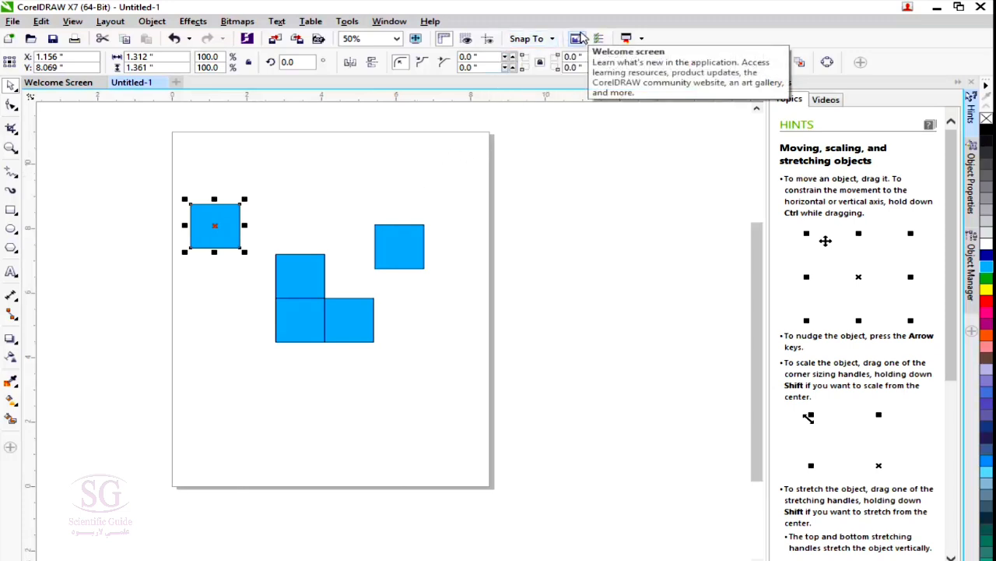
Close and reopen the Welcome Screen, and return to the Untitled-1 drawing.
left_click(106, 82)
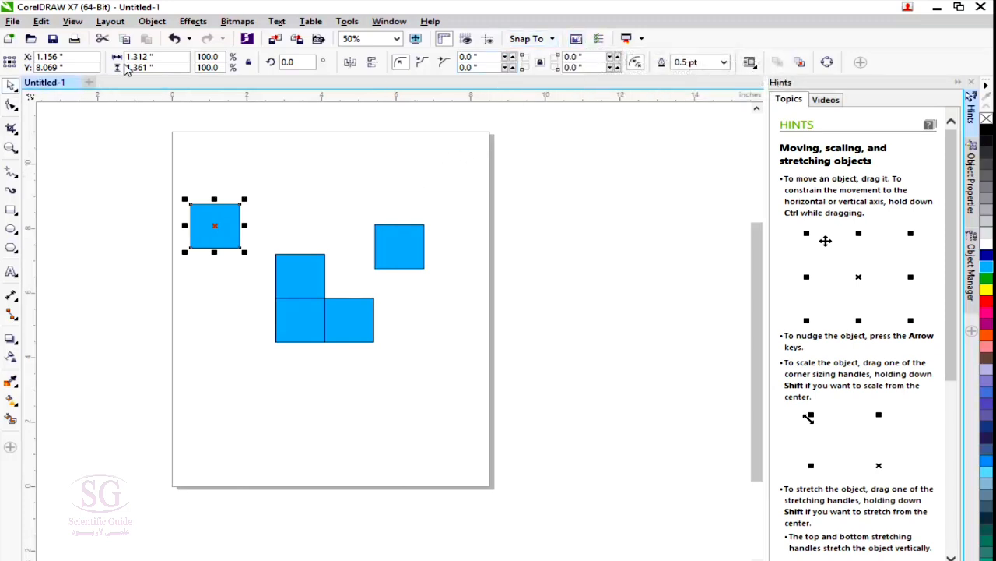
left_click(583, 38)
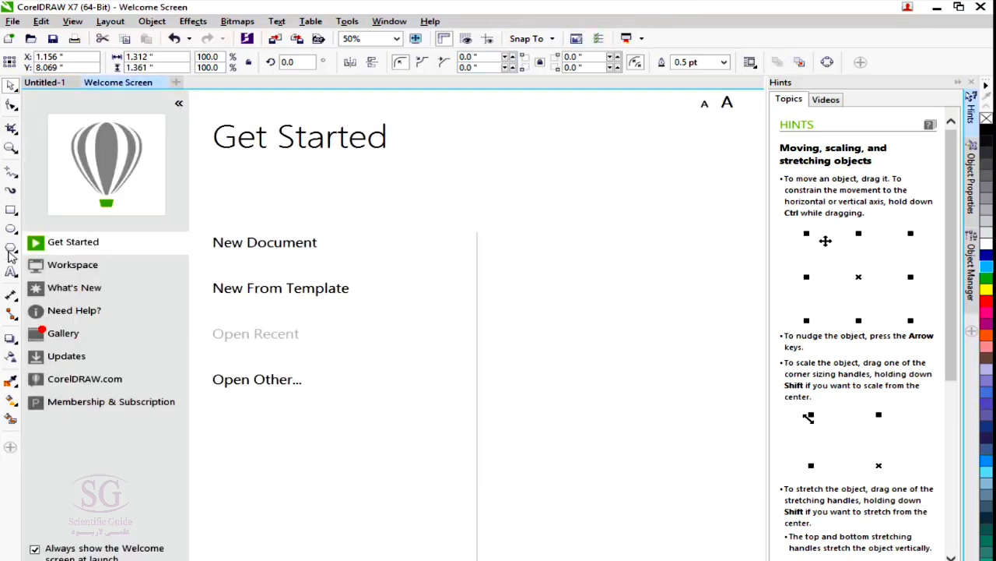
left_click(53, 84)
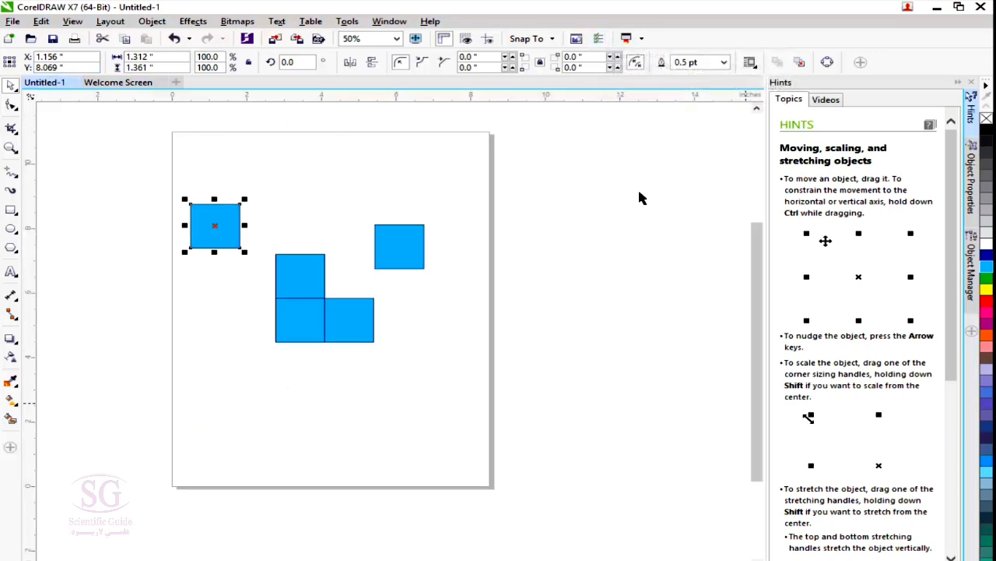
Examine the Document settings in Options, including Page Size, Layout, Label, Background, Grid, Rulers and Save, and cancel without changes.
left_click(308, 191)
left_click(600, 39)
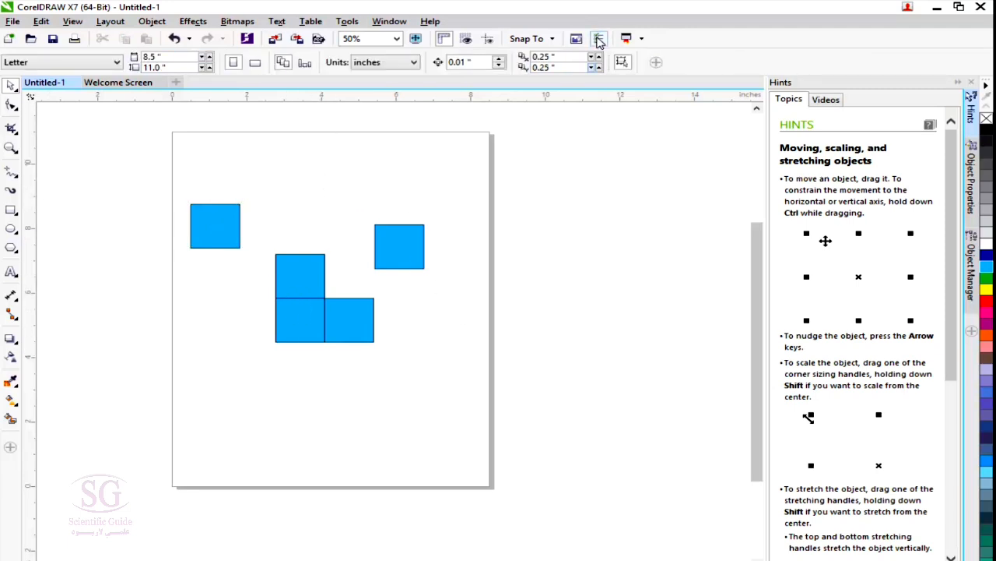
left_click_drag(552, 232, 537, 105)
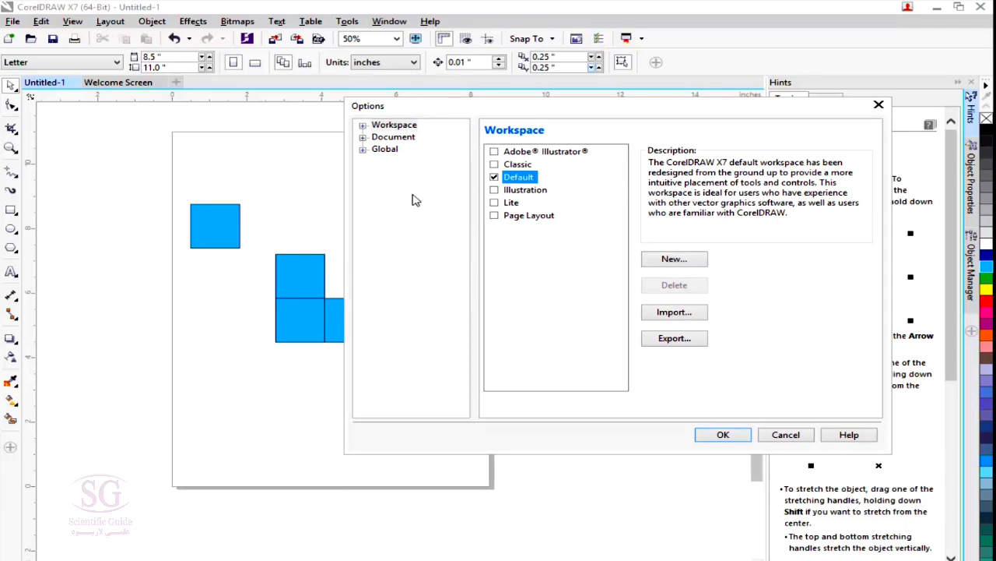
left_click(363, 137)
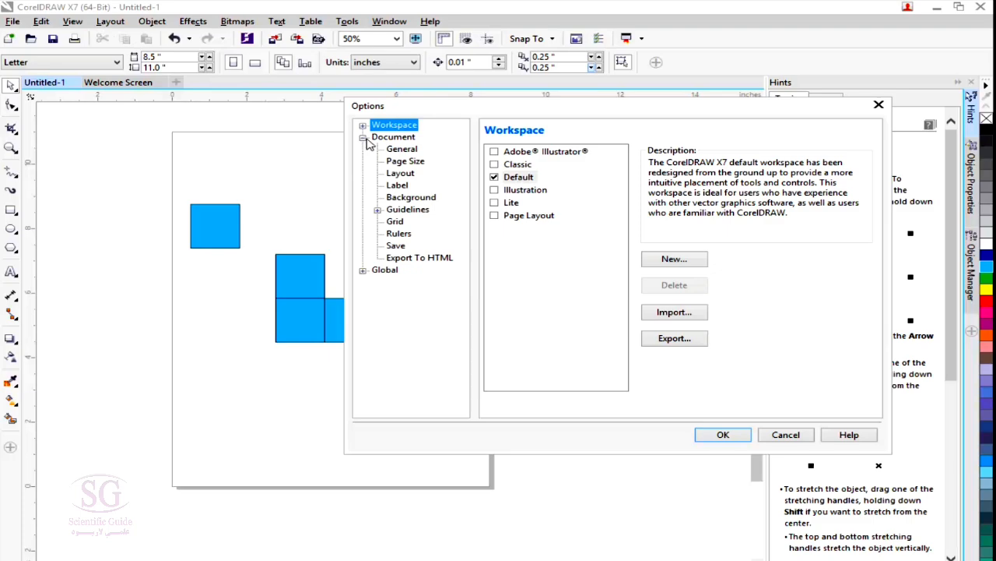
left_click(405, 161)
left_click(396, 223)
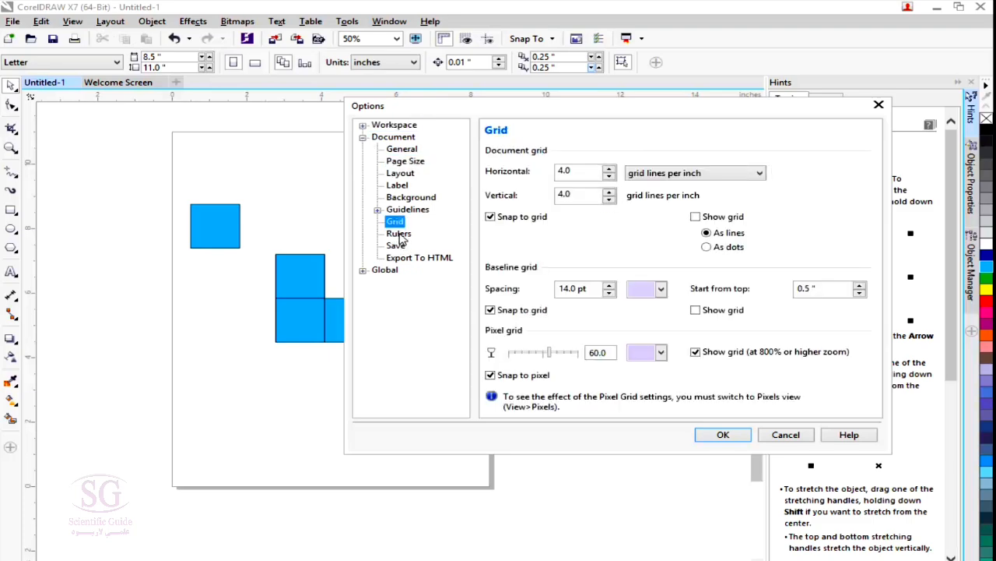
left_click(400, 235)
left_click(402, 245)
left_click(403, 235)
left_click(402, 225)
left_click(408, 197)
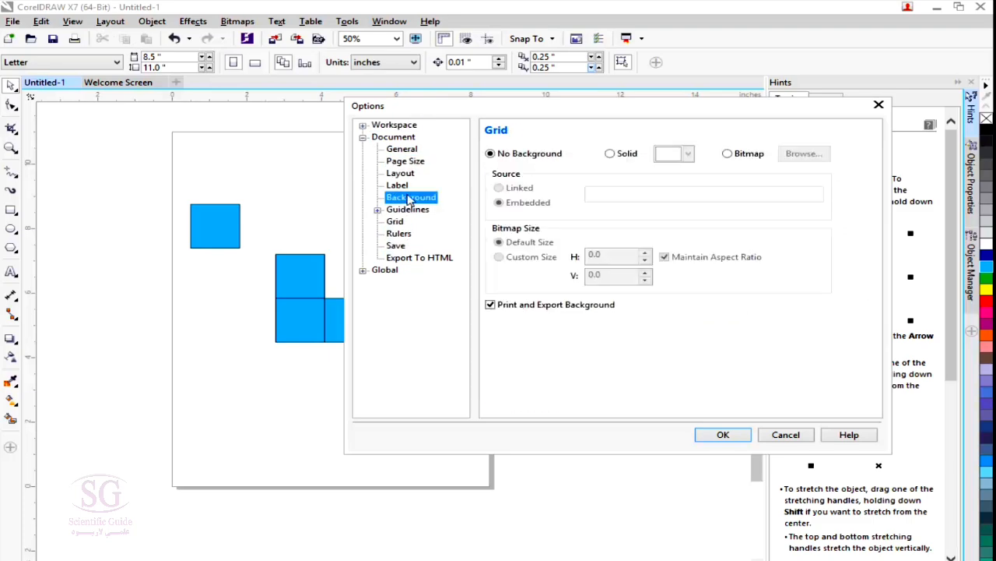
left_click(399, 186)
left_click(400, 173)
left_click(405, 161)
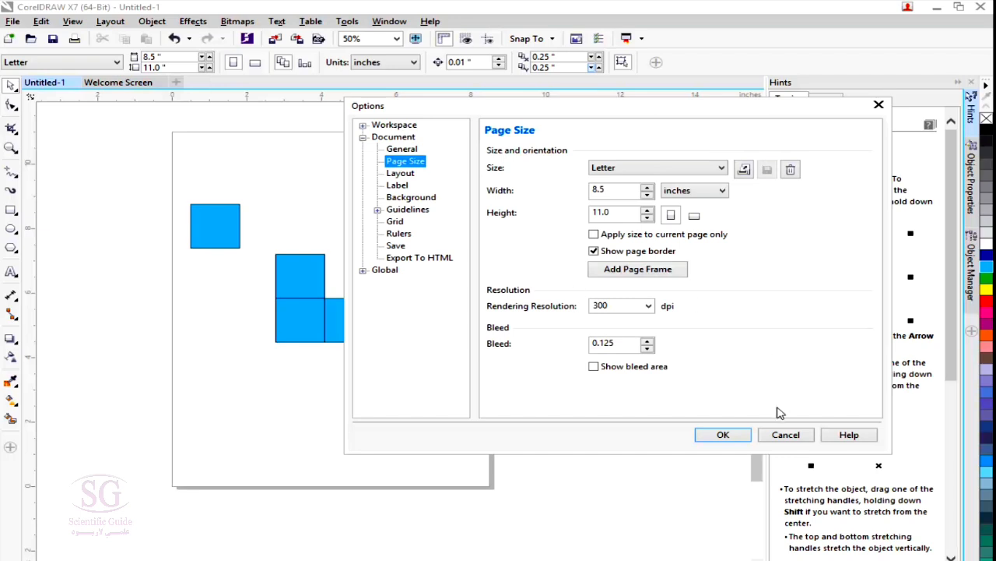
left_click(785, 434)
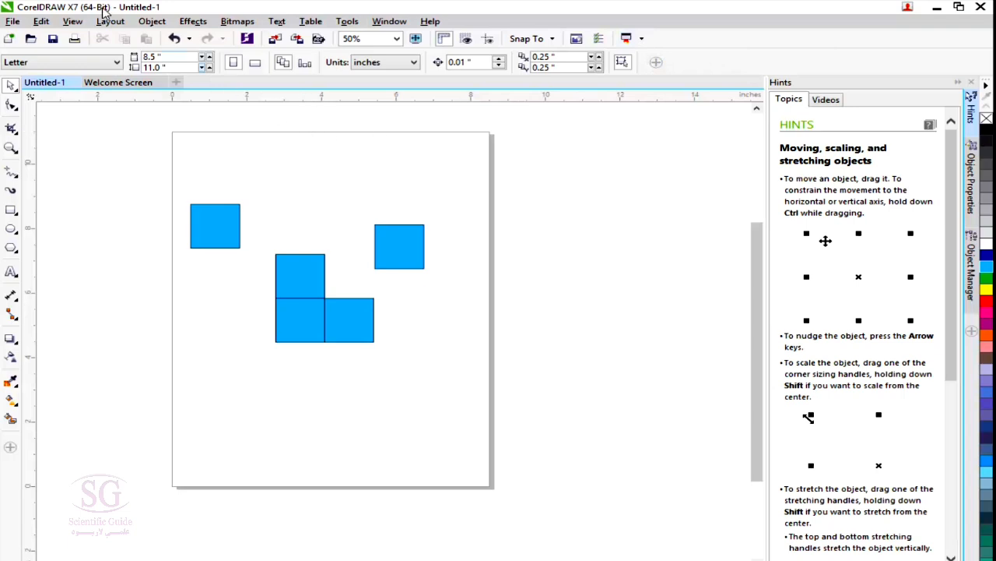
View the list of Corel applications available in the application launcher and close it.
left_click(636, 41)
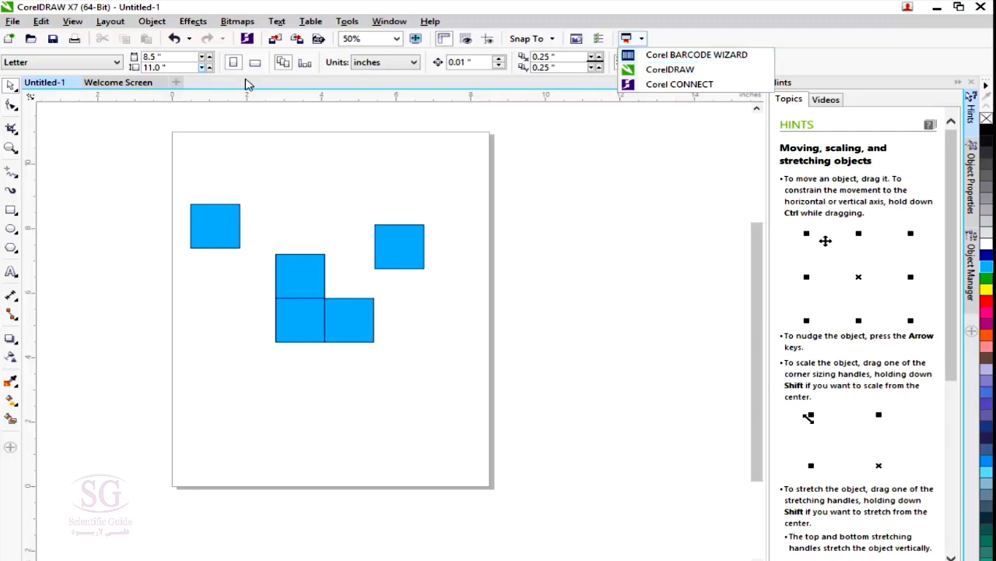
left_click(823, 68)
left_click(642, 39)
left_click(748, 9)
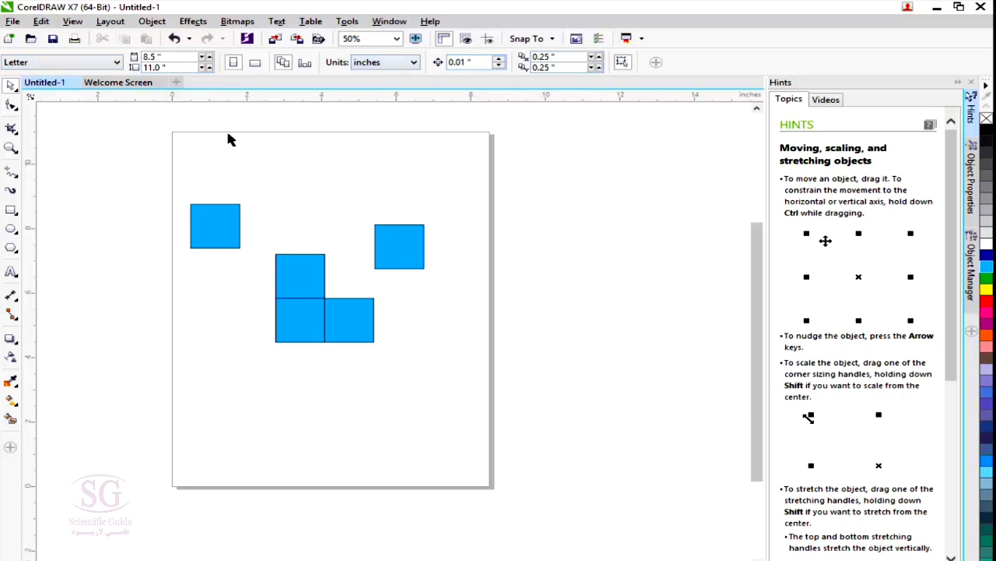
Compare the property bar options of the Freehand, Rectangle and Ellipse tools, and return to the Pick tool.
left_click(11, 172)
left_click(11, 210)
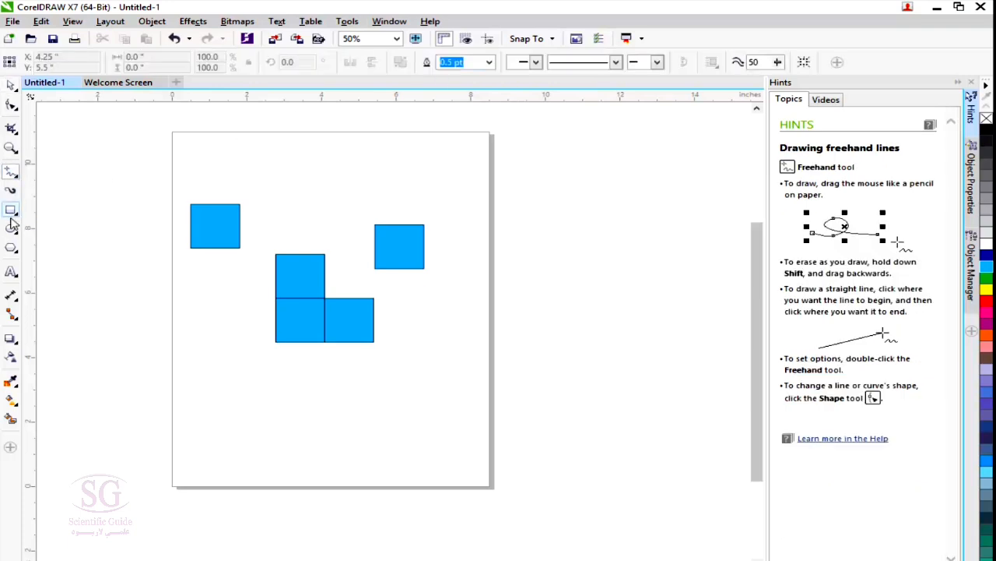
left_click(11, 228)
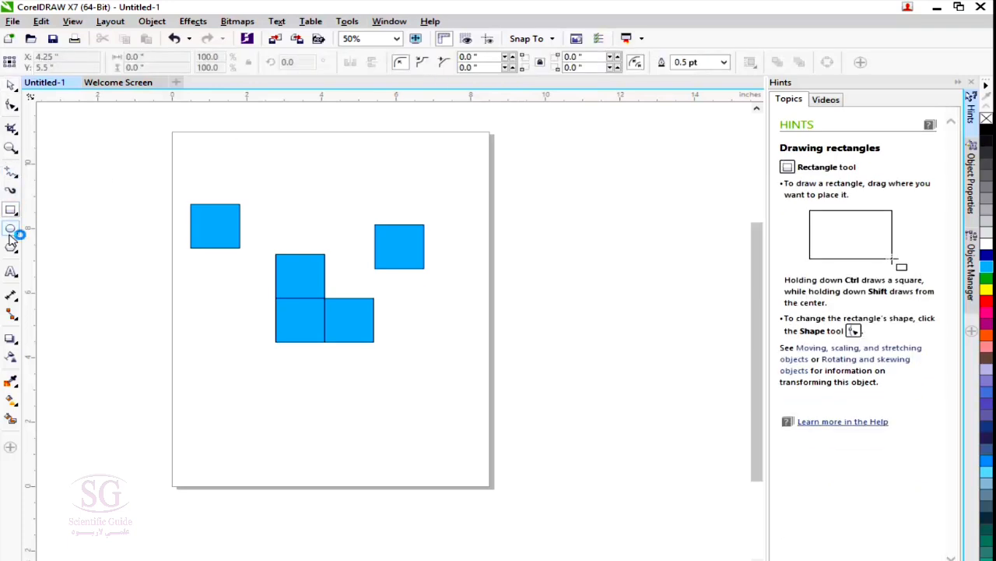
left_click(9, 87)
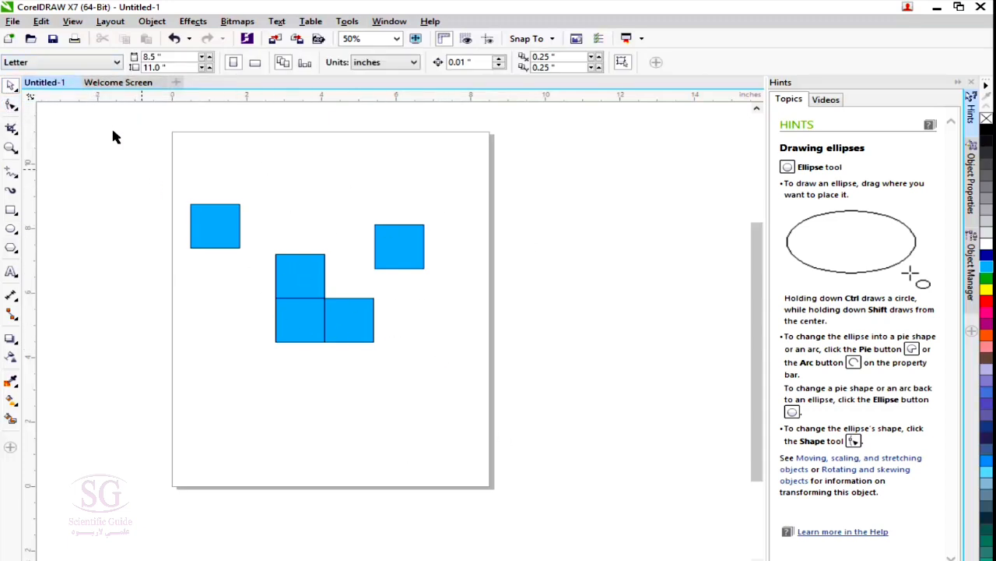
Review the preset page sizes and set the page width to 9.0 inches.
left_click(70, 64)
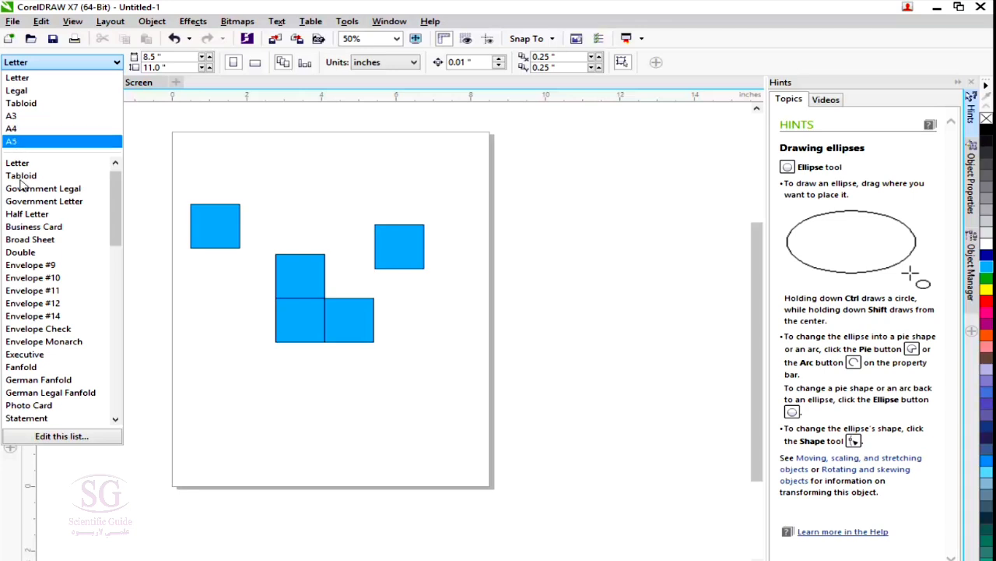
left_click(215, 112)
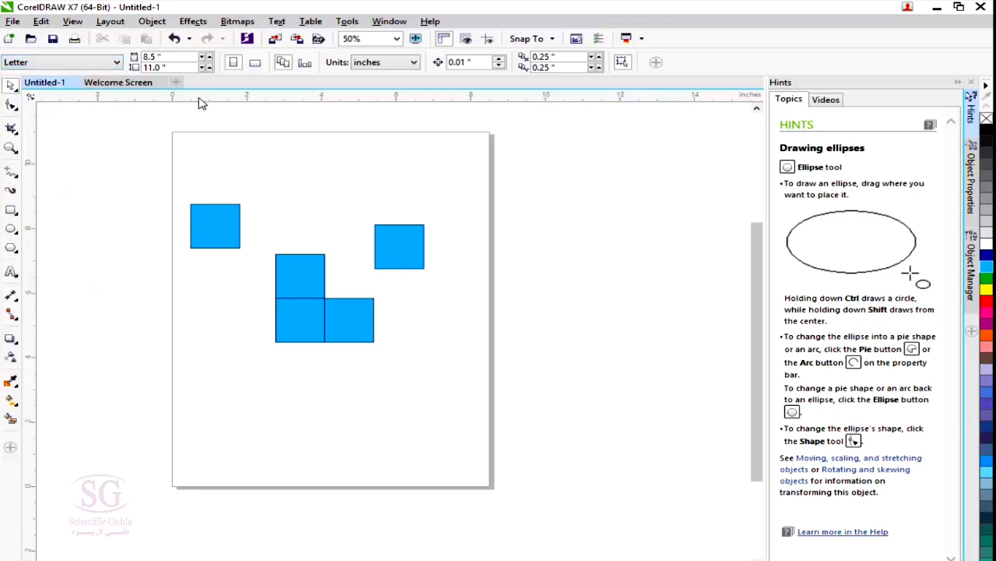
left_click(209, 57)
left_click(210, 56)
left_click(210, 57)
left_click(209, 56)
left_click(210, 57)
left_click(210, 57)
left_click(210, 57)
left_click(209, 57)
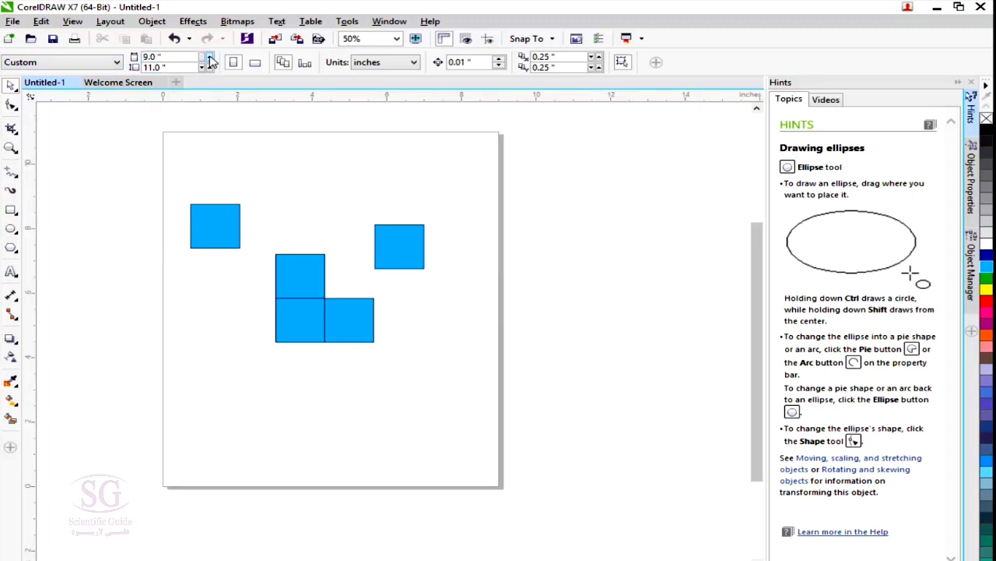
Set the page height to 11.55 inches.
left_click(210, 65)
left_click(210, 66)
left_click(209, 65)
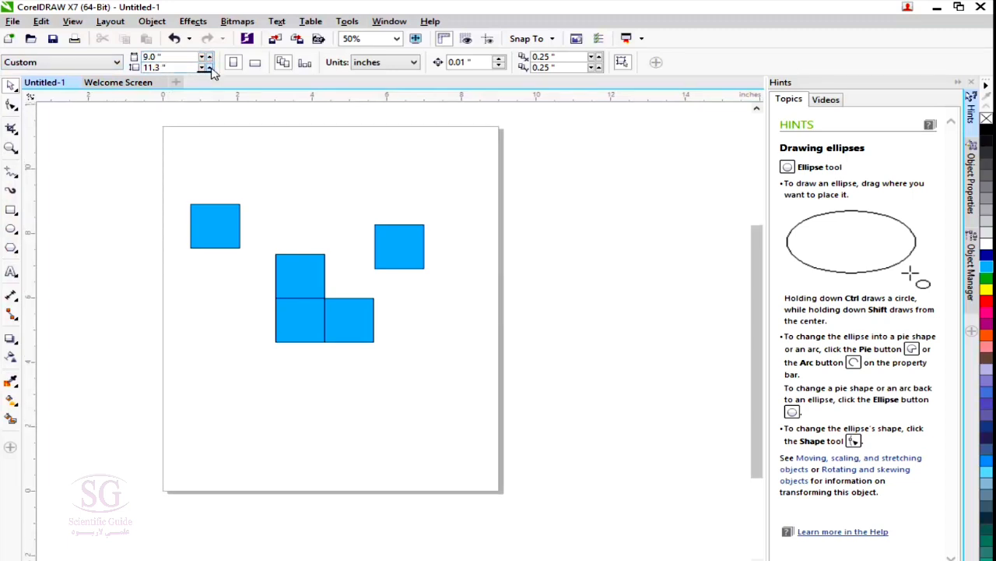
left_click(210, 66)
left_click(209, 66)
left_click(209, 66)
left_click(209, 66)
left_click(209, 65)
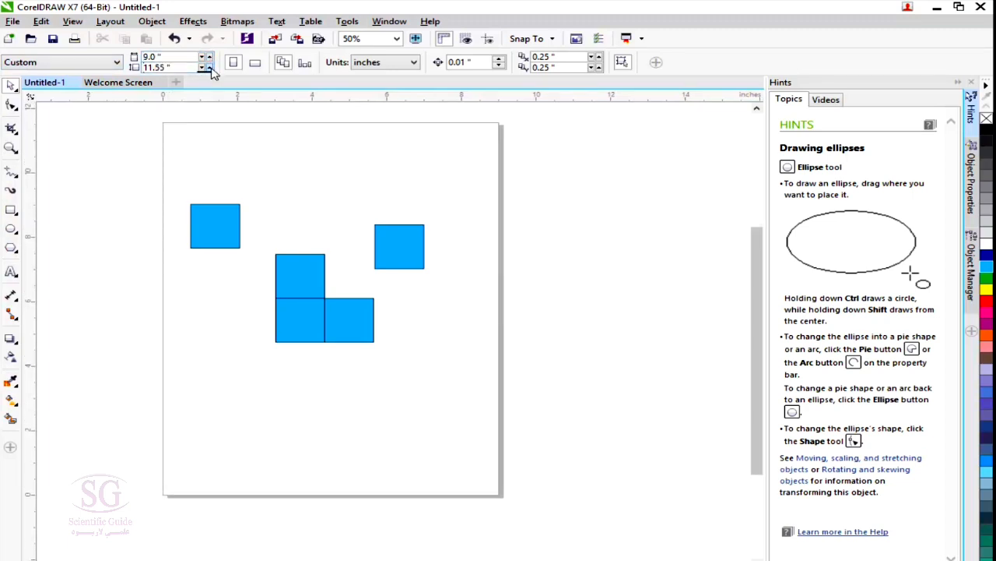
Compare portrait and landscape, leave the pages in landscape orientation, and check the other page of the document.
left_click(256, 67)
left_click(234, 64)
left_click(253, 66)
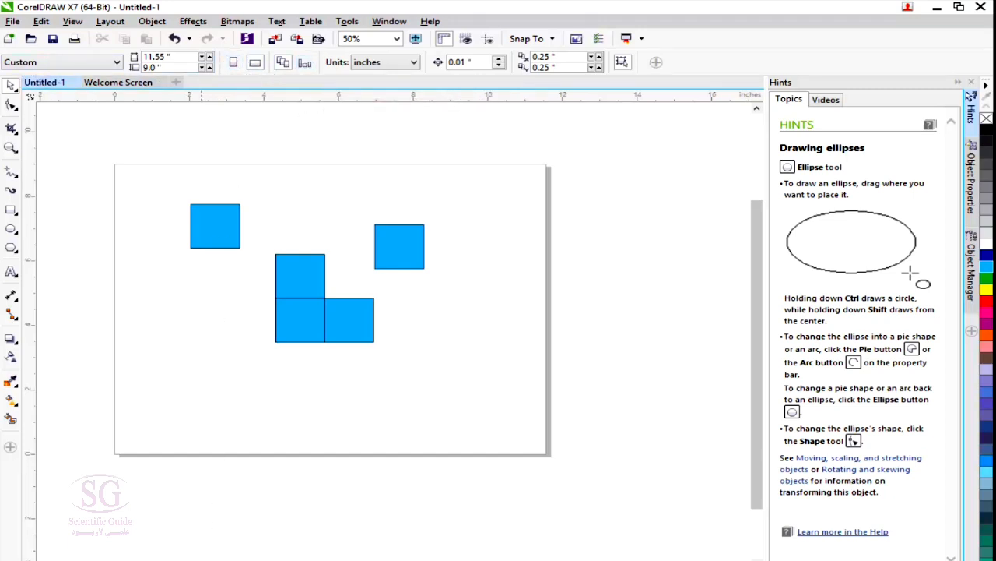
left_click(202, 559)
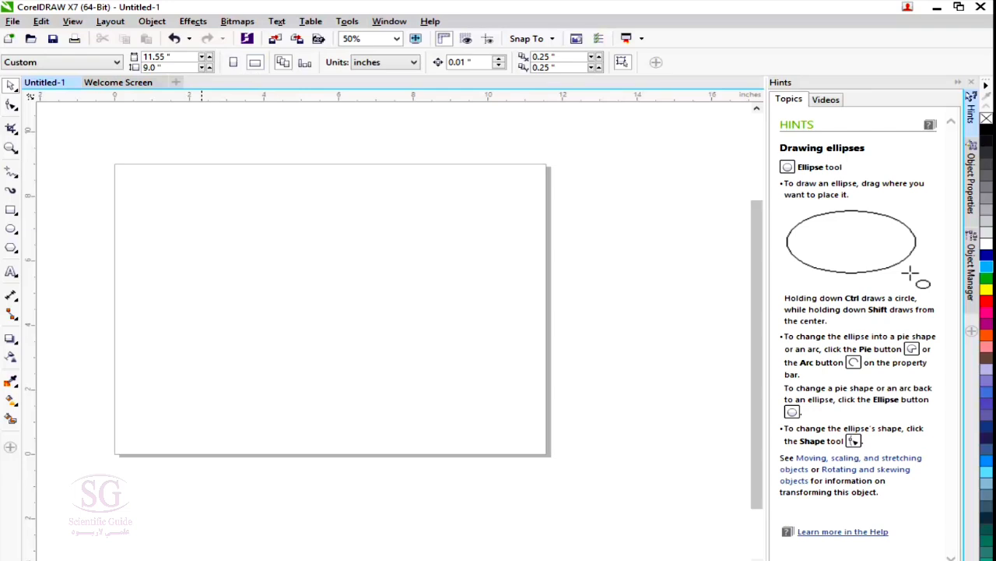
left_click(202, 559)
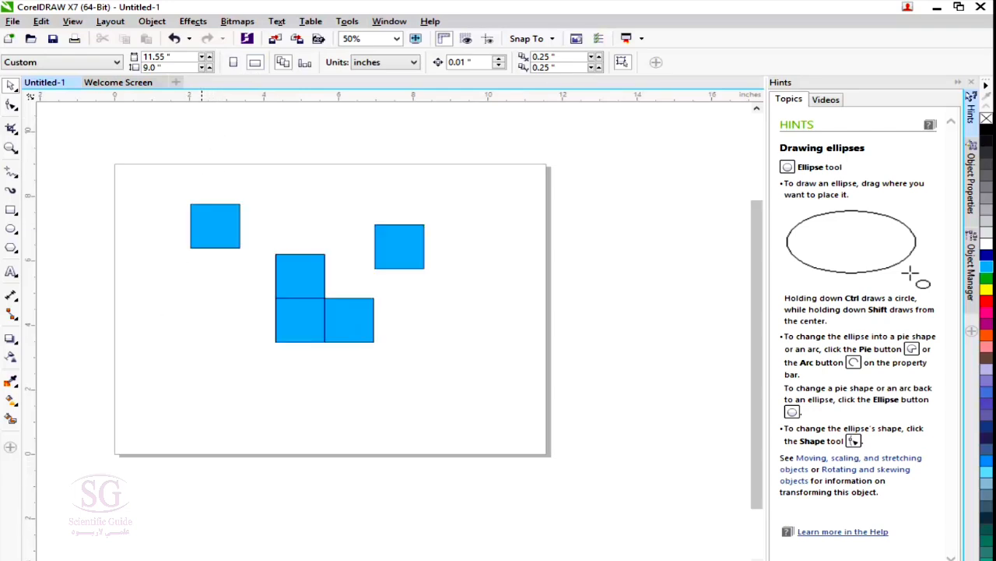
Switch all pages to portrait, check the other page, and return the document to landscape orientation.
left_click(235, 63)
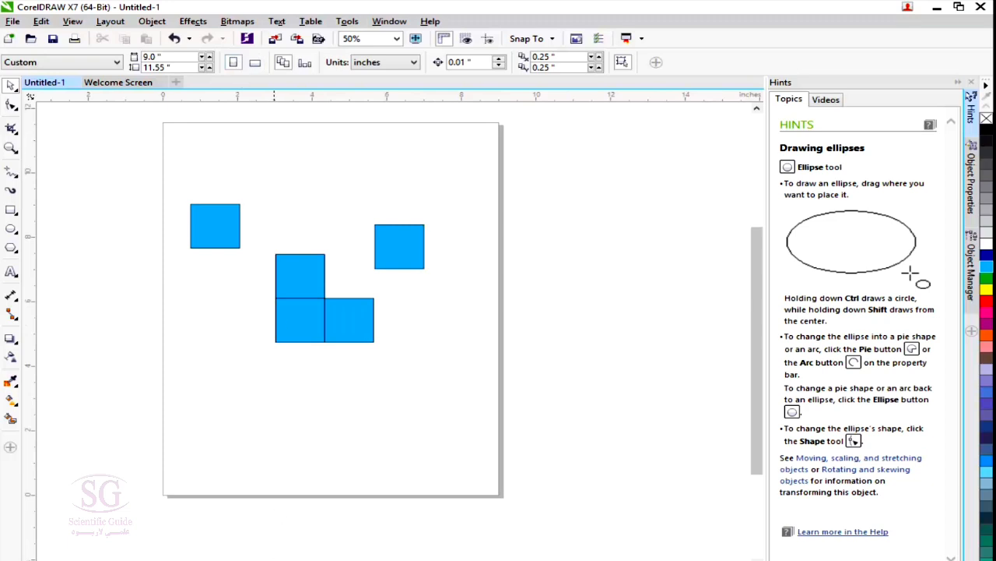
left_click(274, 559)
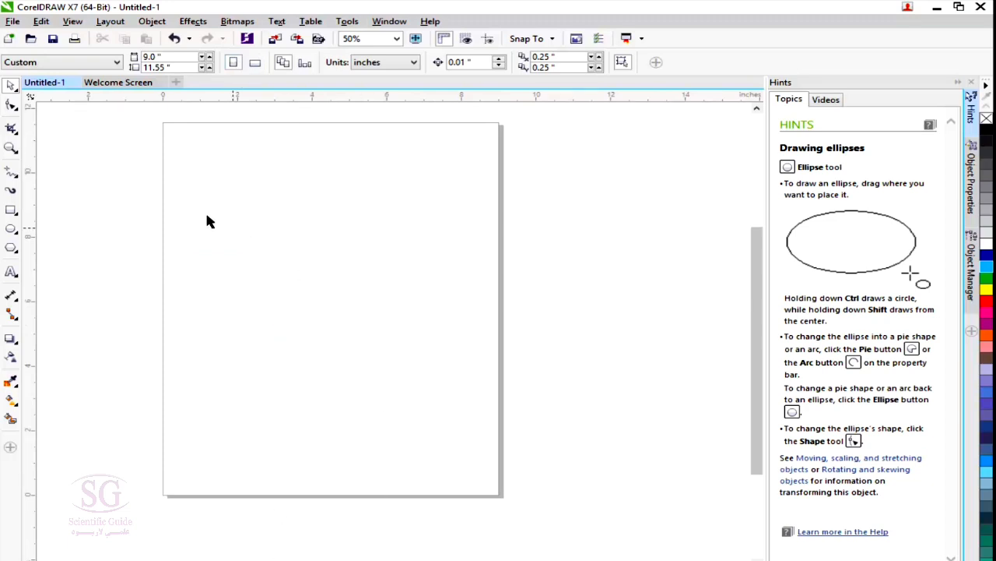
left_click(255, 62)
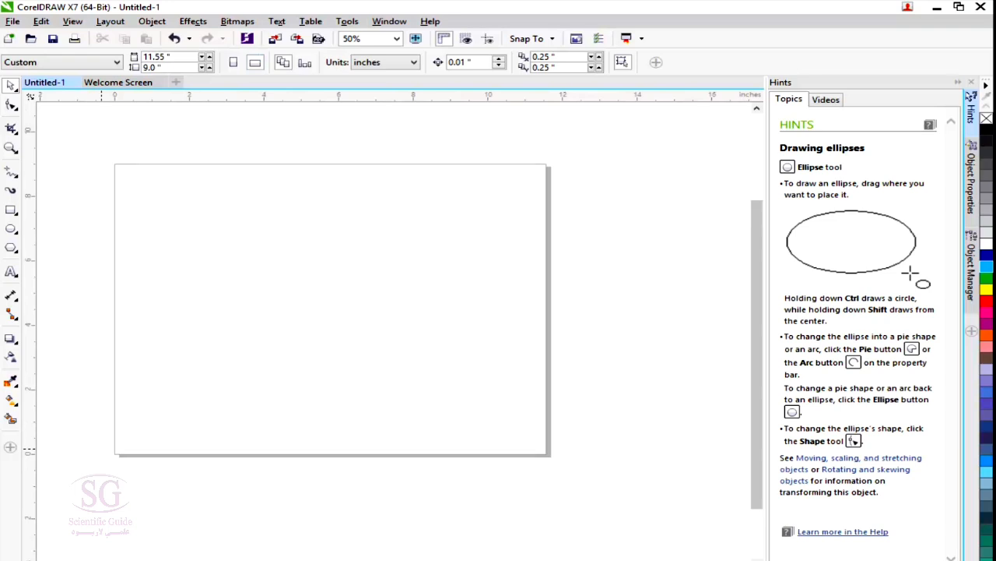
left_click(206, 559)
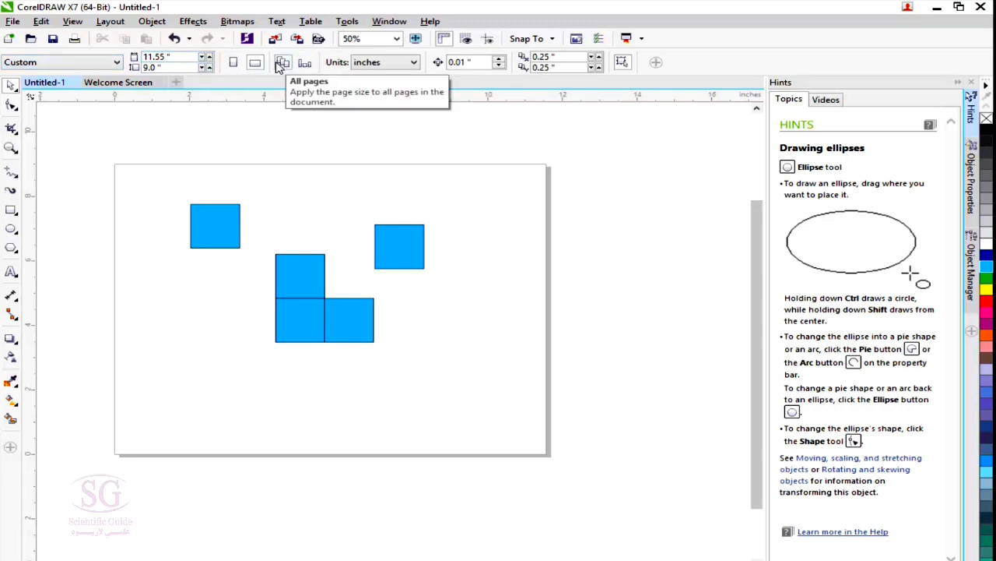
Apply the page size to the current page only and set the page width to 15 inches.
left_click_drag(186, 57, 59, 61)
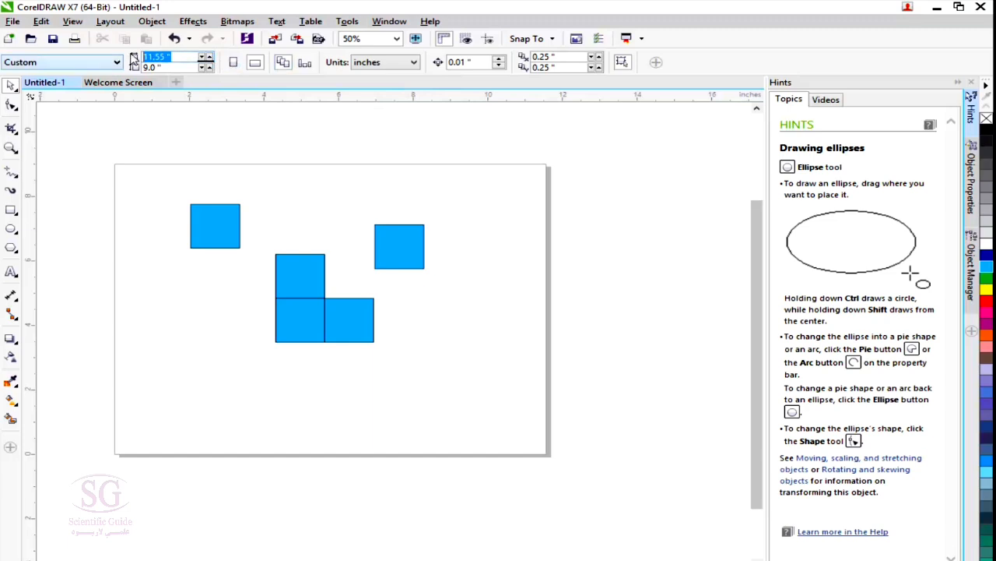
type("15")
key("Return")
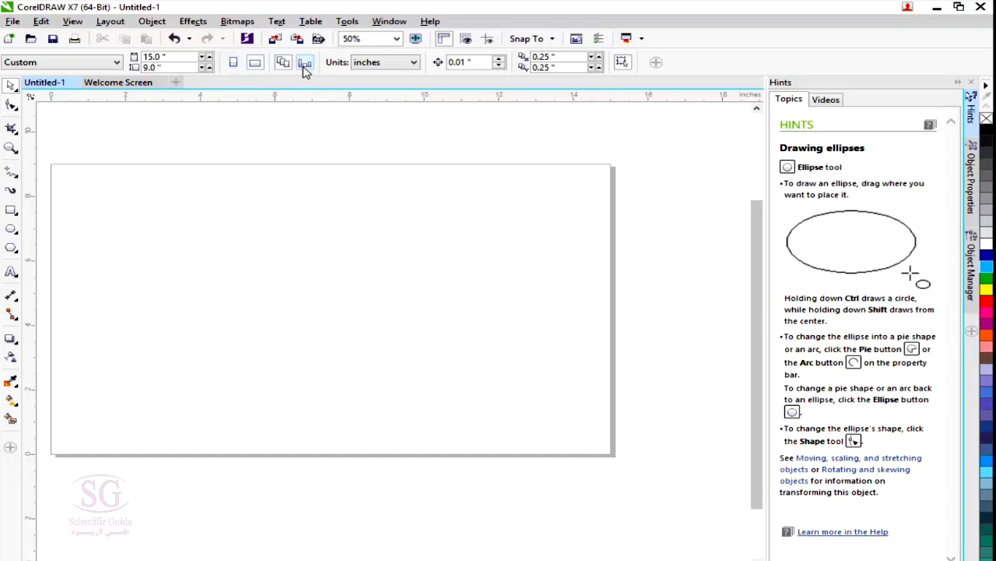
Try portrait orientation on the current page with a page width of 15 inches.
left_click(232, 65)
left_click(160, 57)
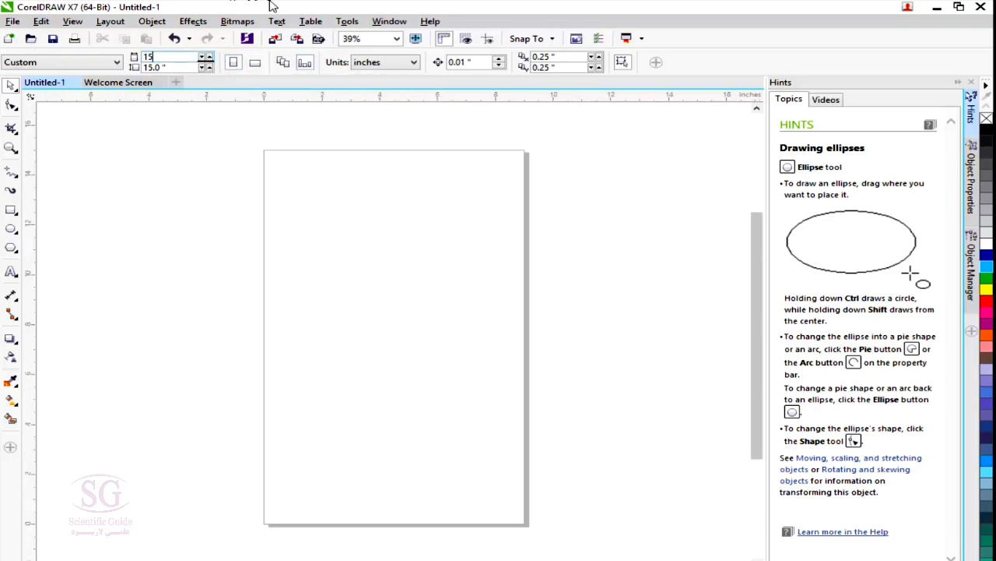
type("15")
key("Return")
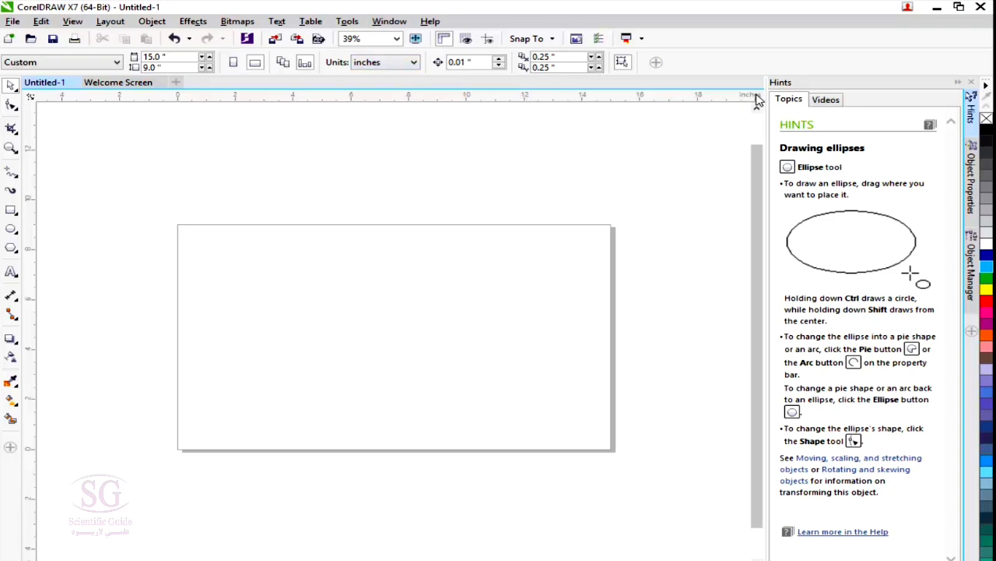
Try pixels as the document's measurement units and return the units to inches.
left_click(372, 64)
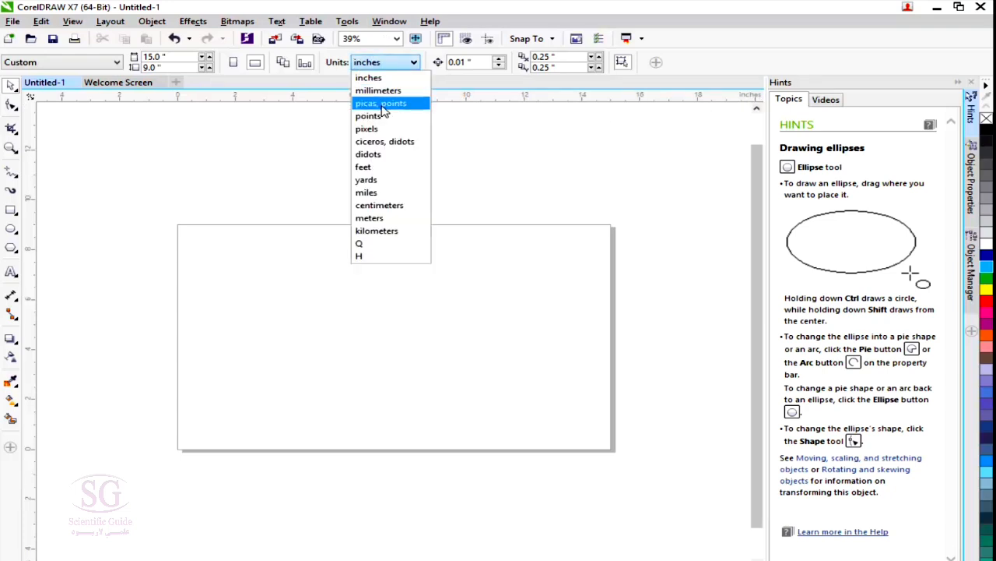
left_click(379, 129)
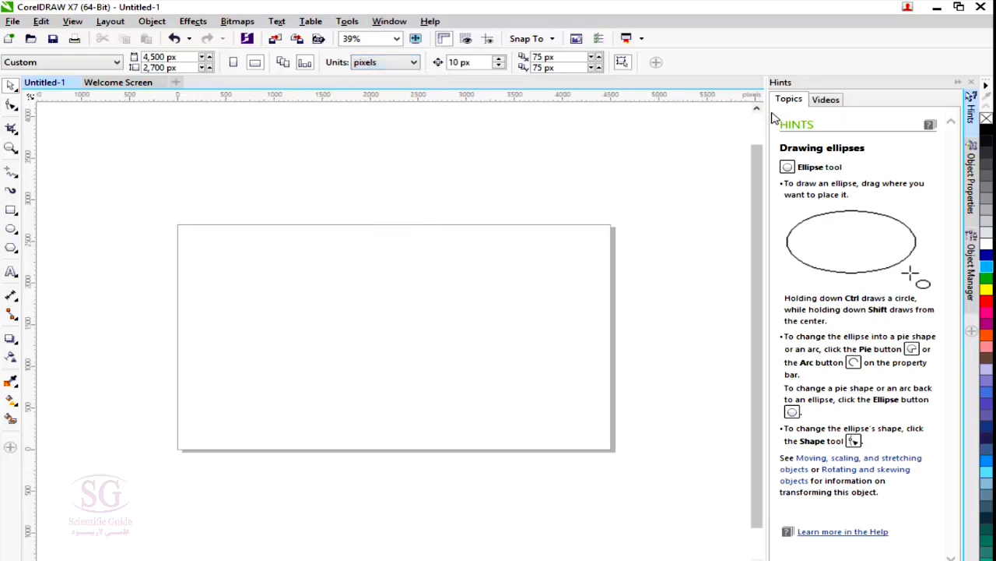
left_click(377, 63)
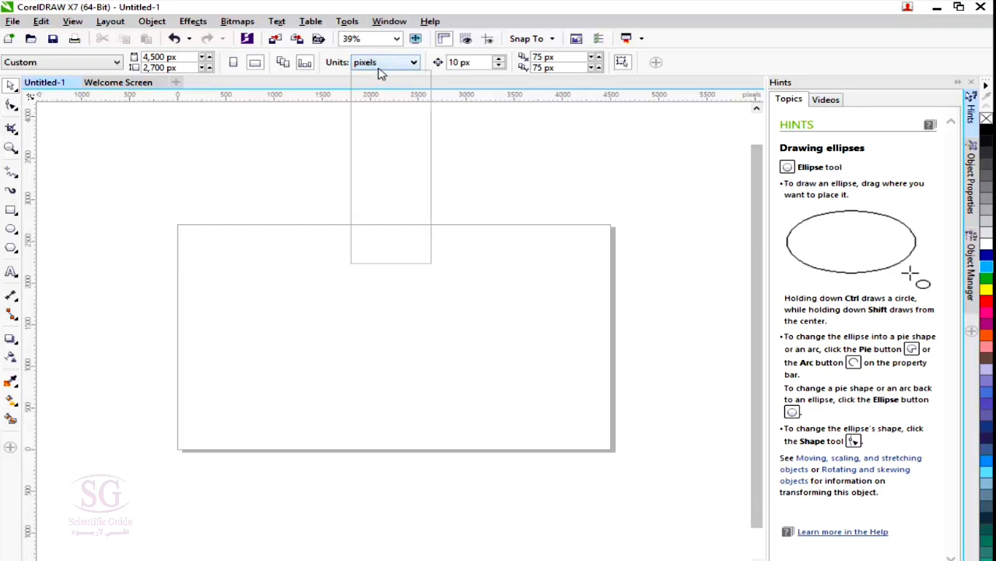
left_click(366, 78)
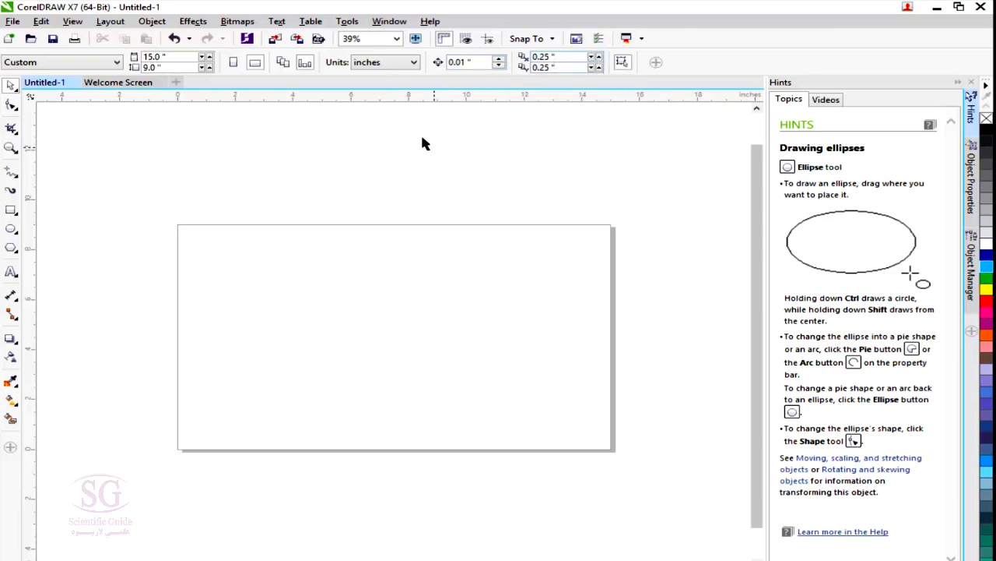
Draw a rectangle about 7.4 by 5.1 inches on the page and a seven-sided polygon about 2.9 inches wide to its right.
left_click(11, 210)
left_click_drag(256, 259, 470, 385)
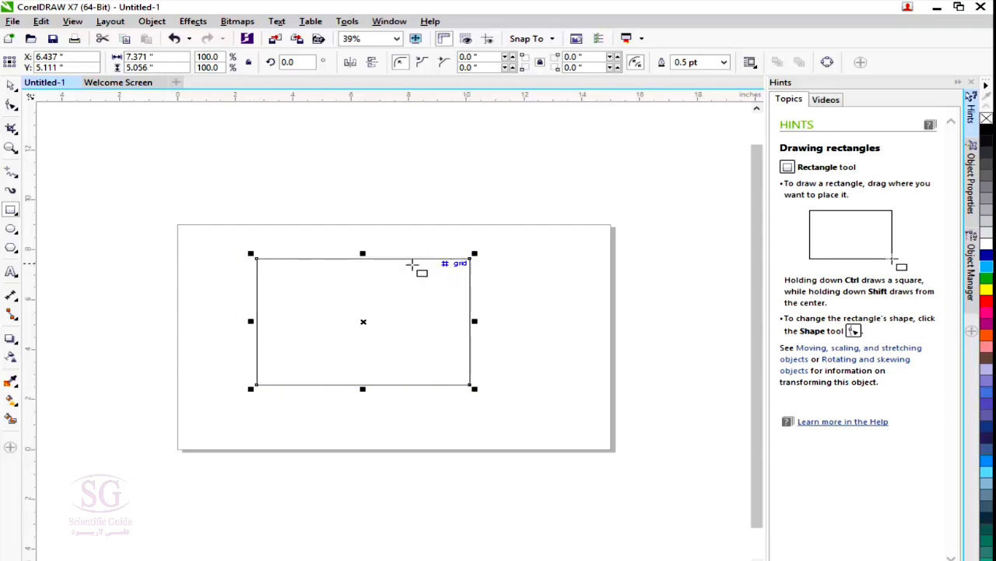
left_click(11, 247)
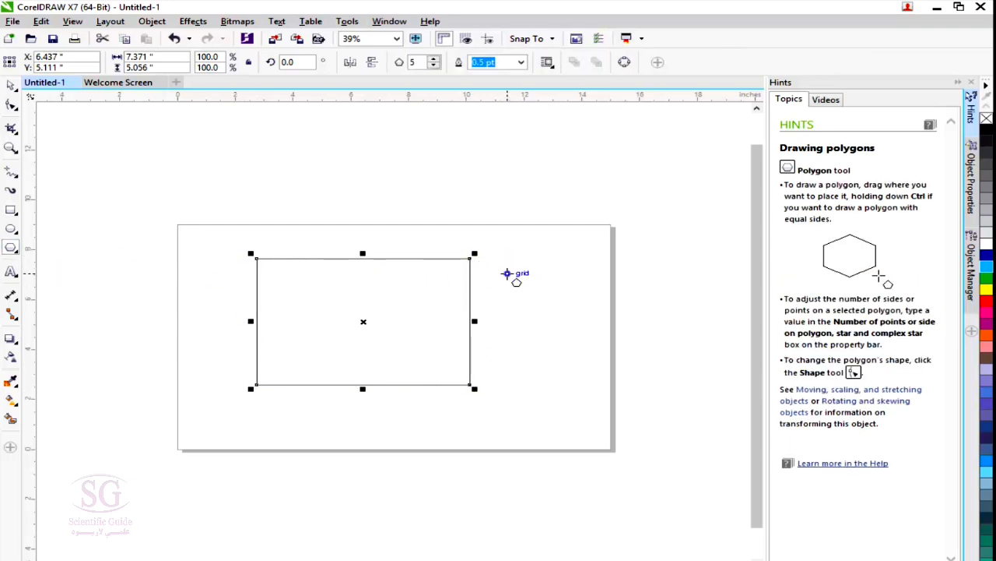
left_click_drag(506, 274, 601, 347)
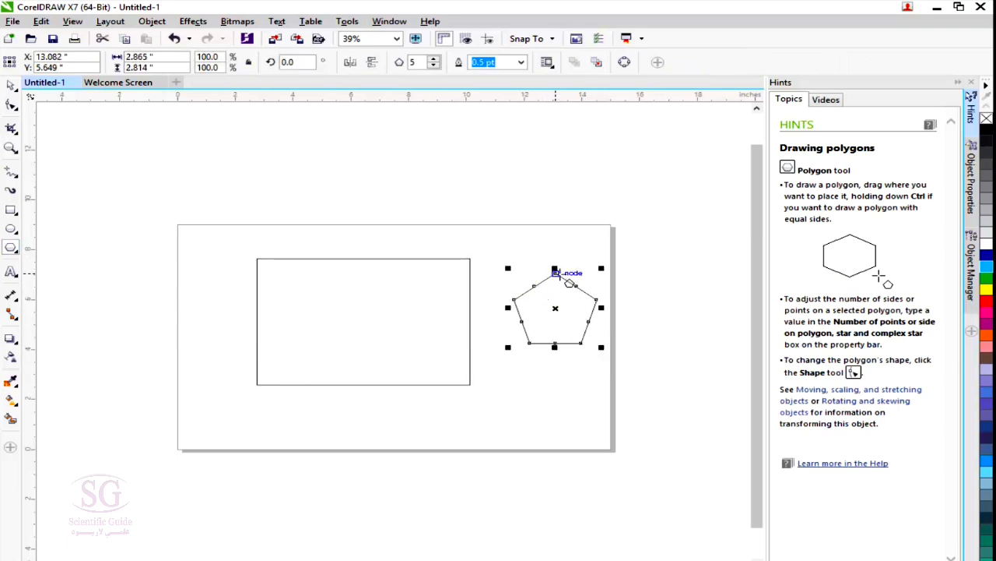
left_click(433, 59)
left_click(433, 59)
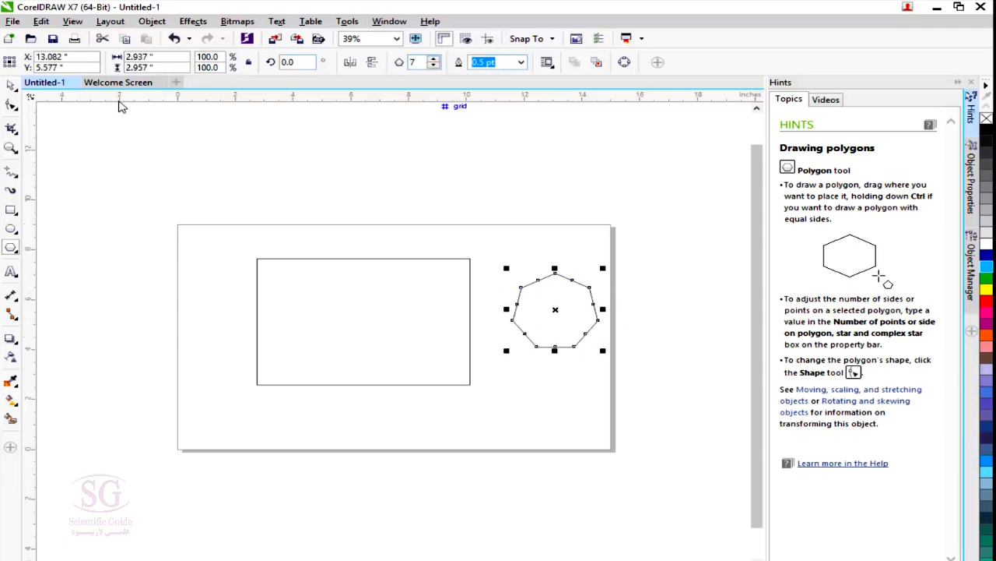
Deselect the polygon with the Pick tool and set the nudge distance to 5 inches.
left_click(11, 85)
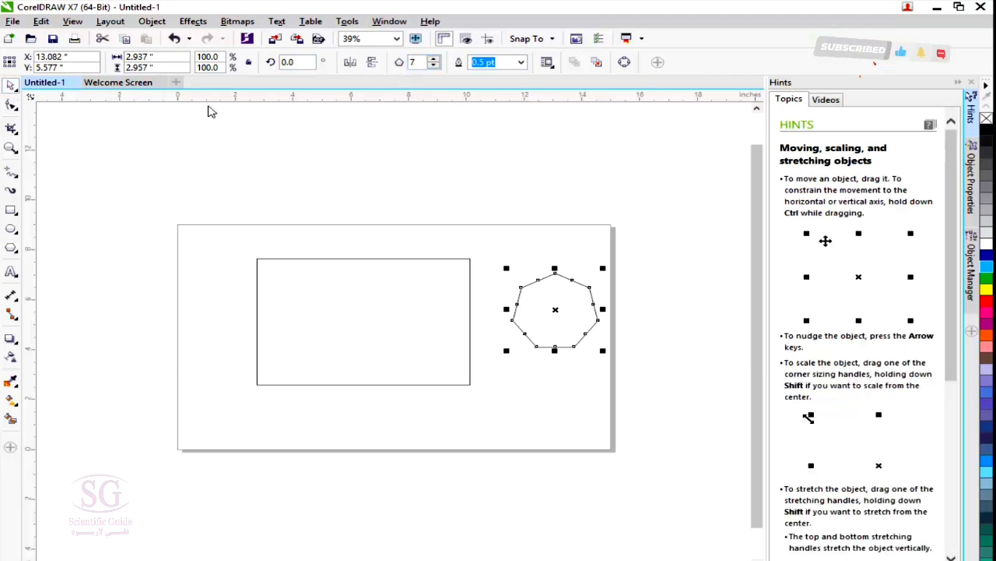
left_click(225, 271)
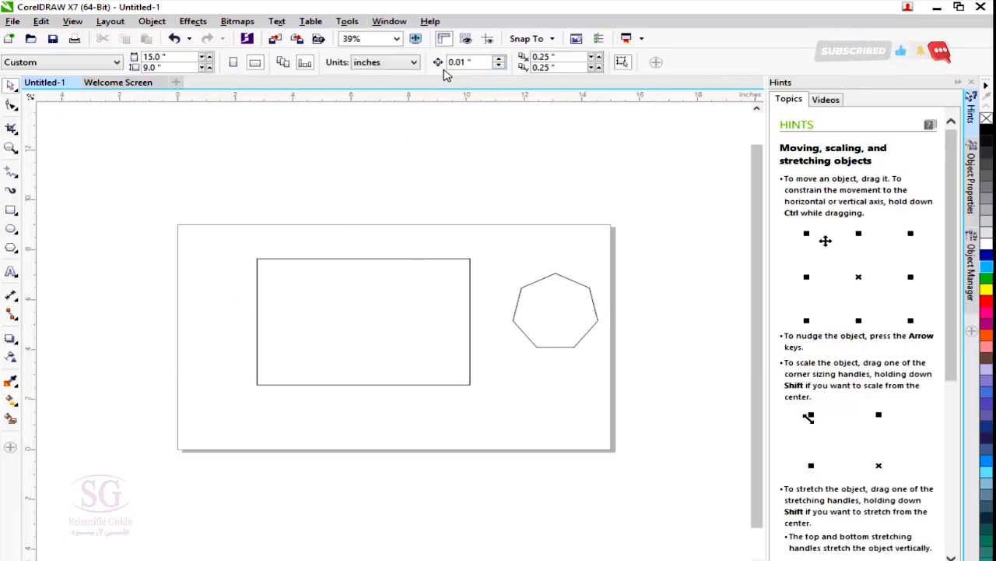
double_click(480, 64)
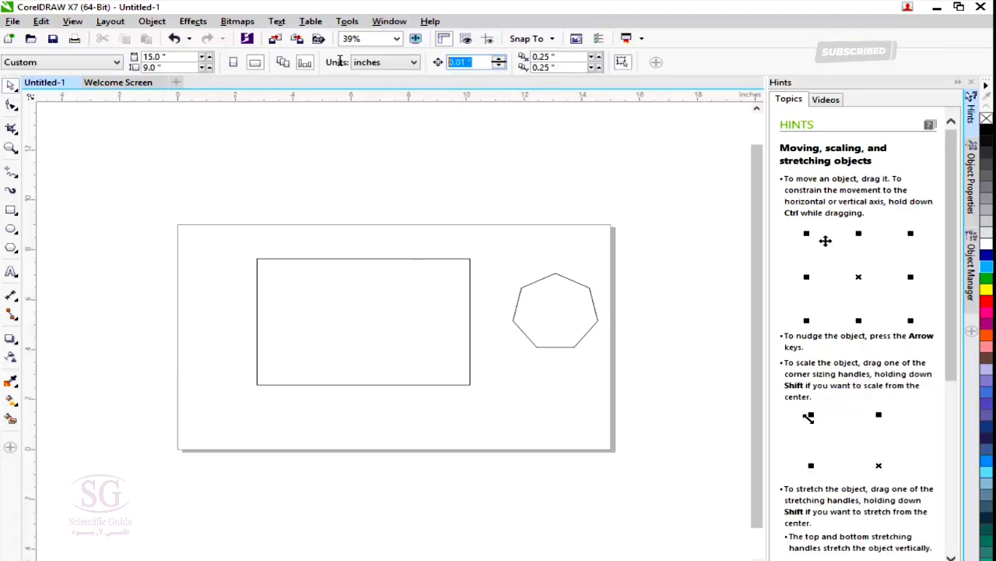
type("5")
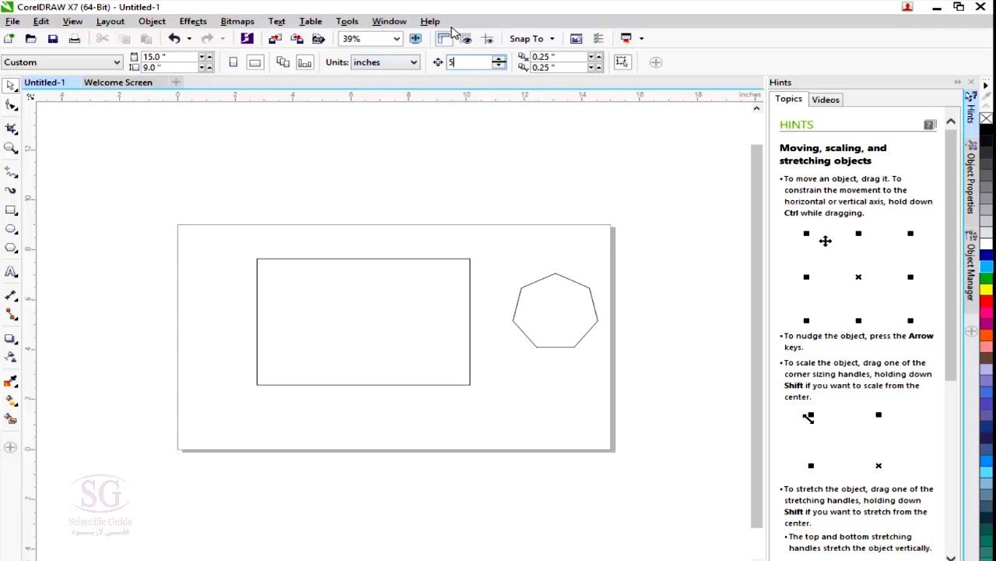
Draw an ellipse about 6.3 by 4.5 inches overlapping the rectangle's left side and delete it.
left_click(11, 228)
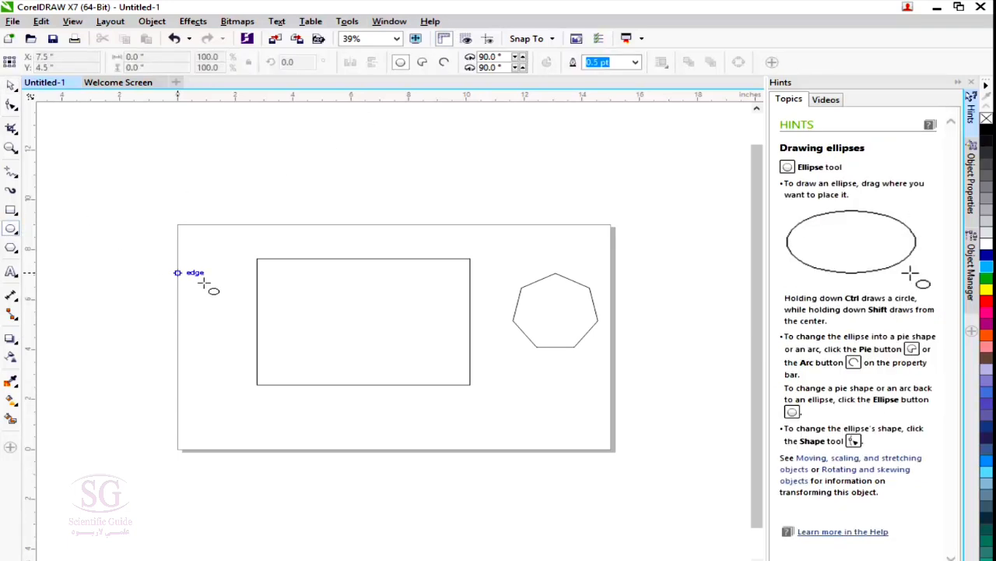
mouse_move(186, 256)
left_mouse_down()
mouse_move(338, 362)
mouse_move(379, 380)
left_mouse_up()
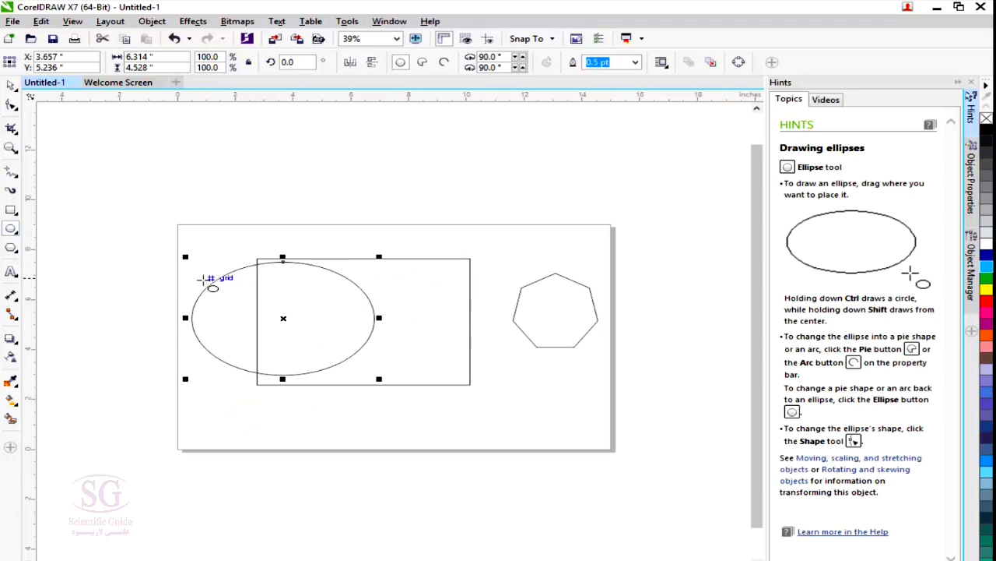
key("Delete")
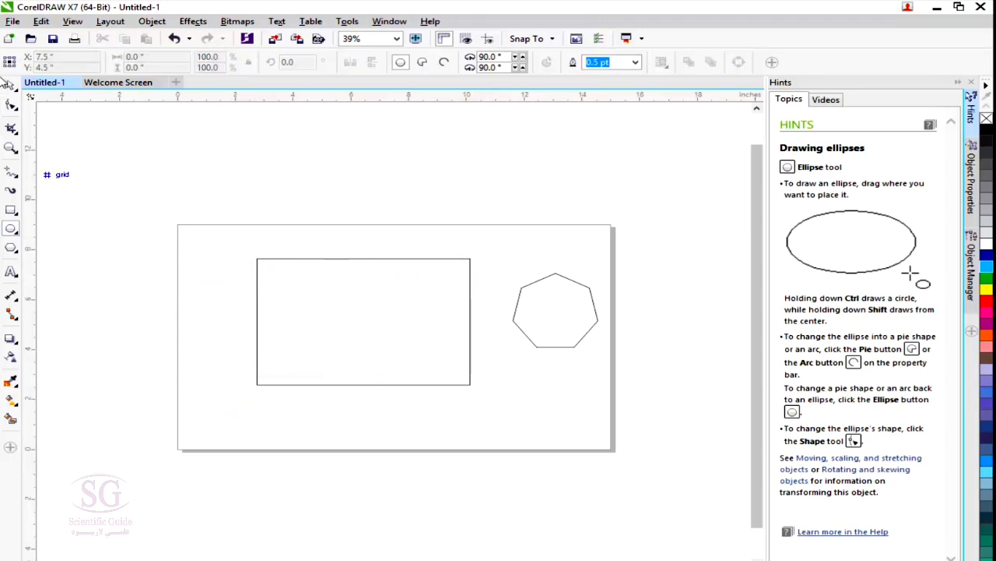
Delete the large rectangle and the seven-sided polygon from the page.
left_click(11, 85)
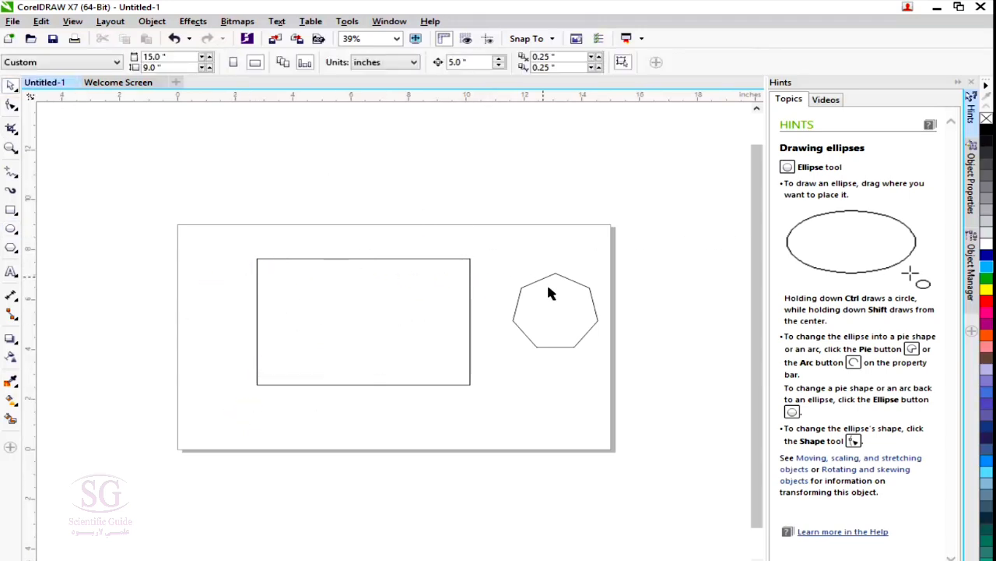
left_click(471, 319)
key("Delete")
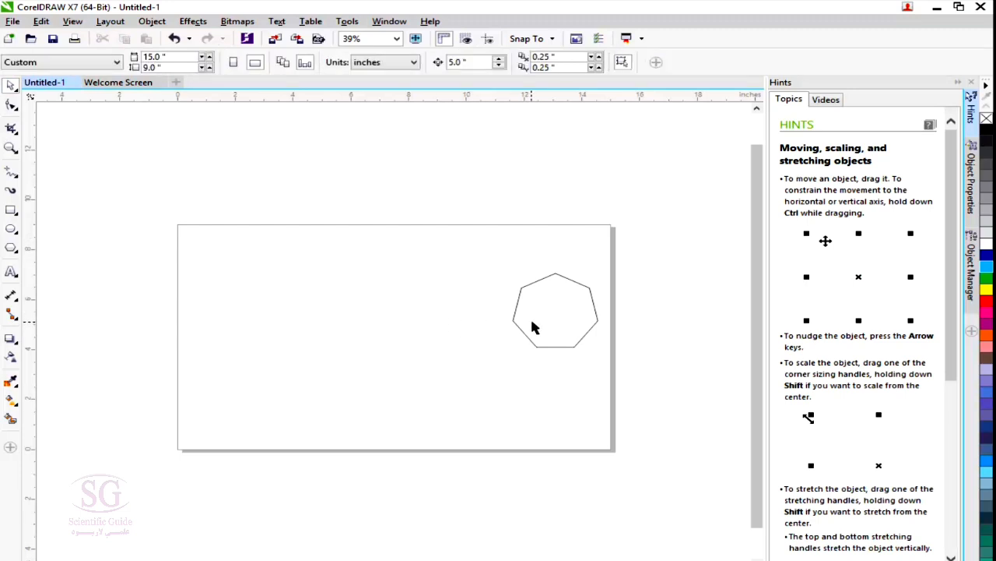
left_click_drag(533, 324, 223, 393)
key("Delete")
Draw a rectangle about 3.9 by 3.4 inches in the left half of the page and fill it with sky blue.
left_click(11, 210)
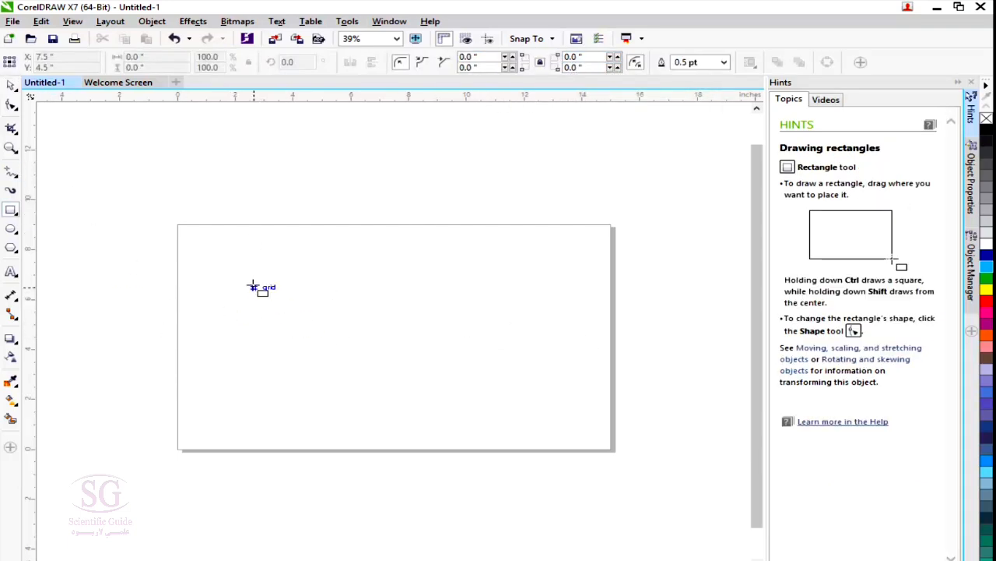
left_click_drag(252, 283, 365, 368)
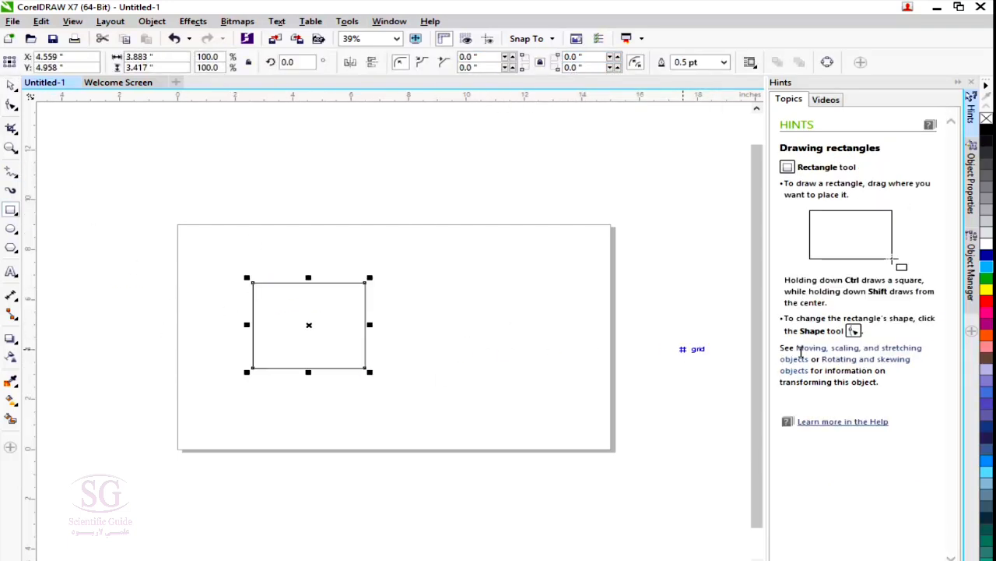
left_click(984, 267)
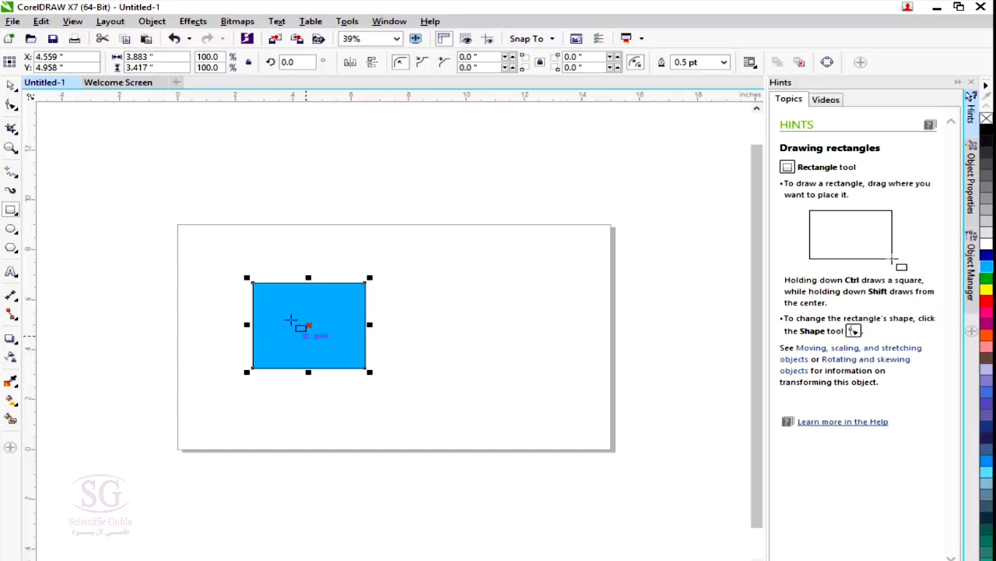
Place a copy of the blue rectangle to its right and delete the copy.
key("space")
left_click_drag(326, 334, 490, 336)
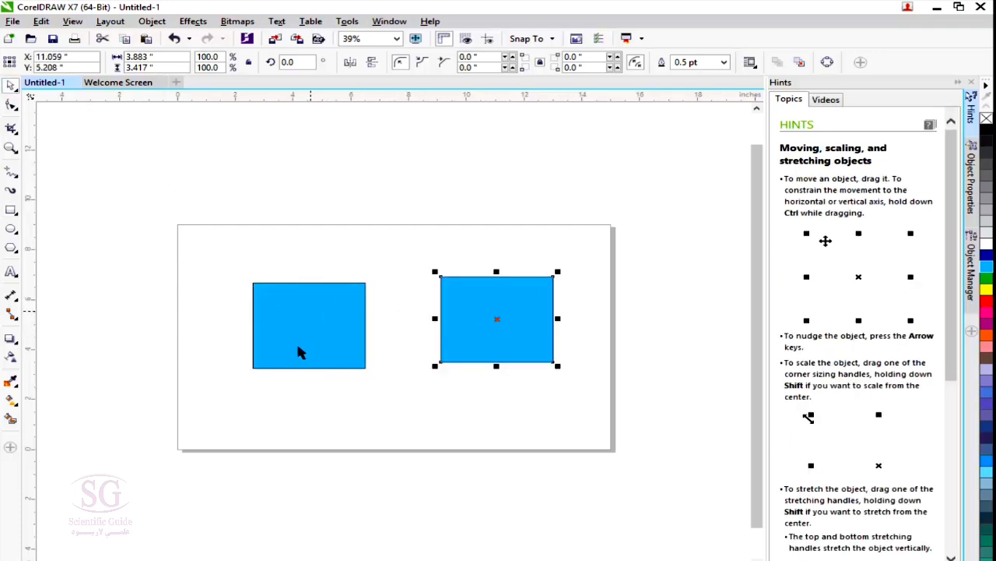
key("Delete")
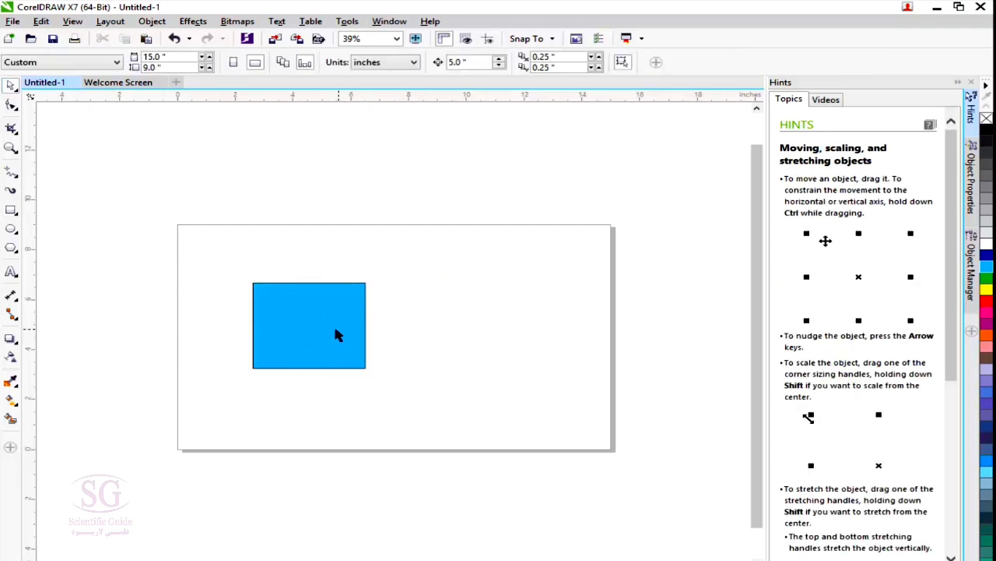
Duplicate the blue rectangle using the 0.25-inch horizontal and vertical duplicate distances.
left_click(331, 329)
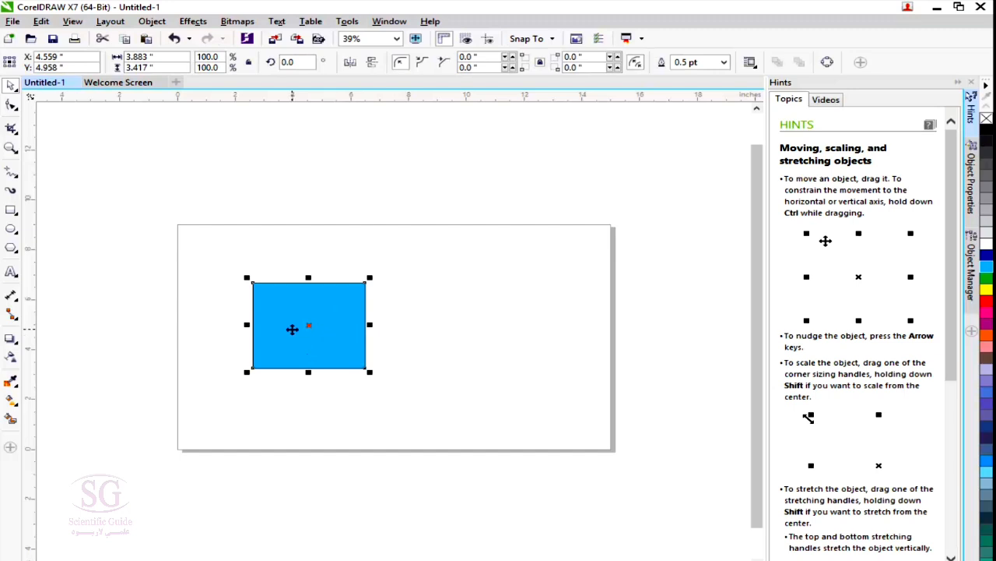
key("ctrl+d")
left_click(455, 367)
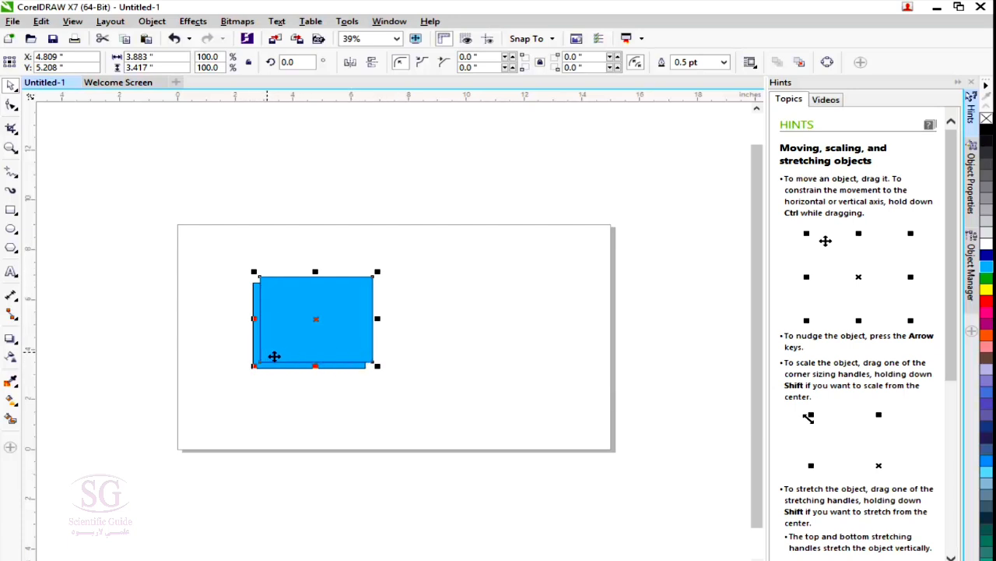
left_click(402, 198)
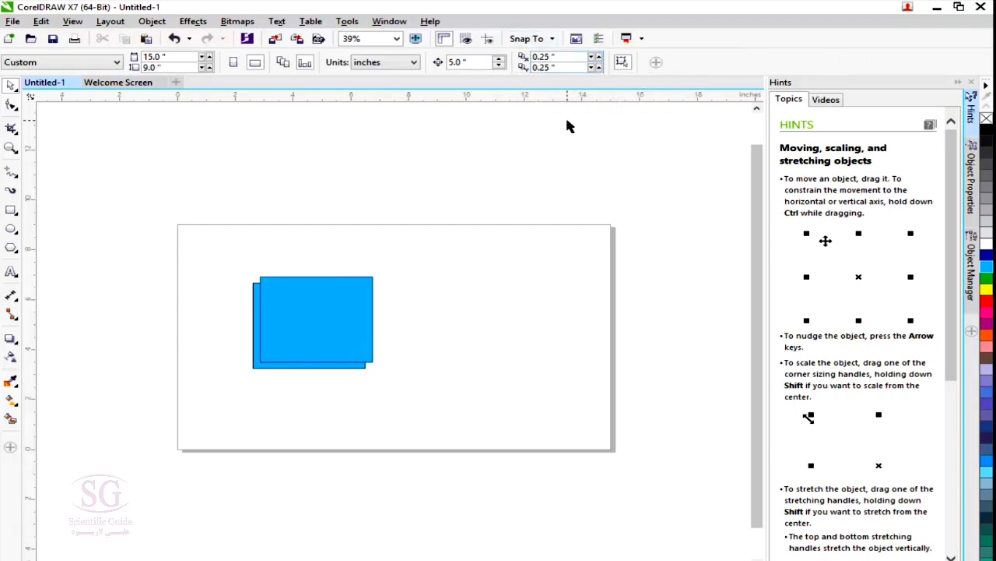
Set the horizontal duplicate distance to 2 inches, and duplicate the front rectangle copy after moving it beside the original.
left_click(564, 57)
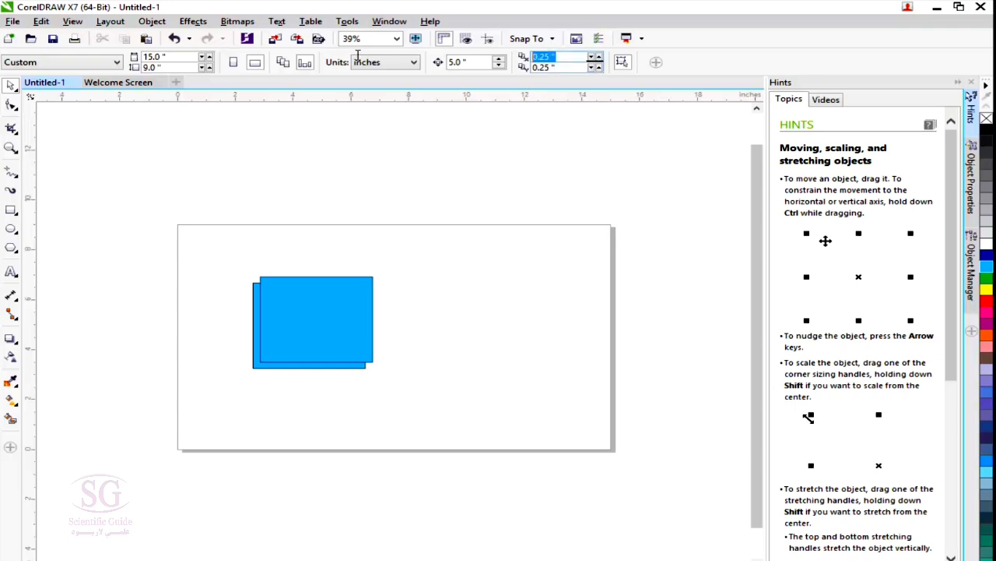
type("2.")
left_click_drag(301, 329, 419, 340)
key("ctrl+d")
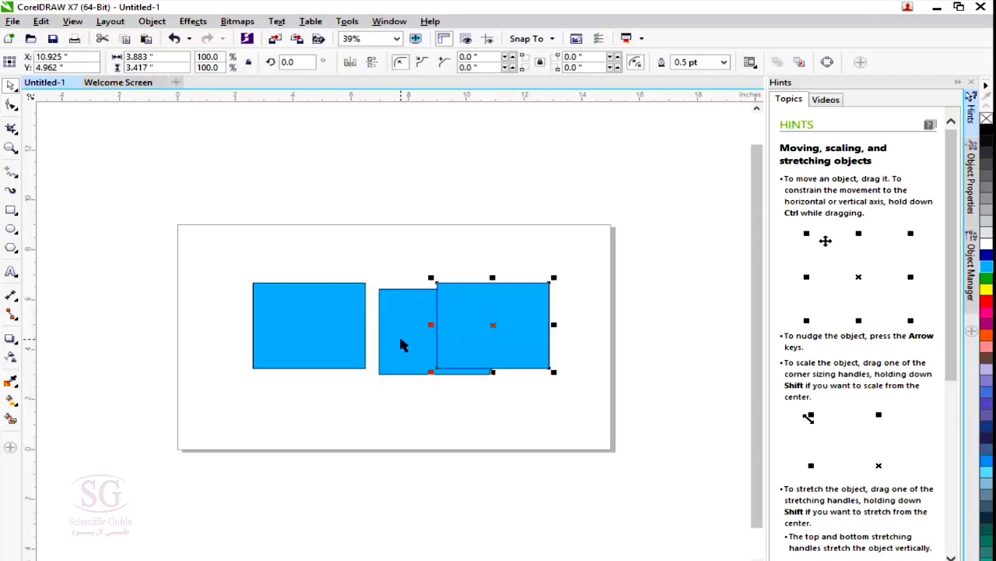
left_click(282, 327)
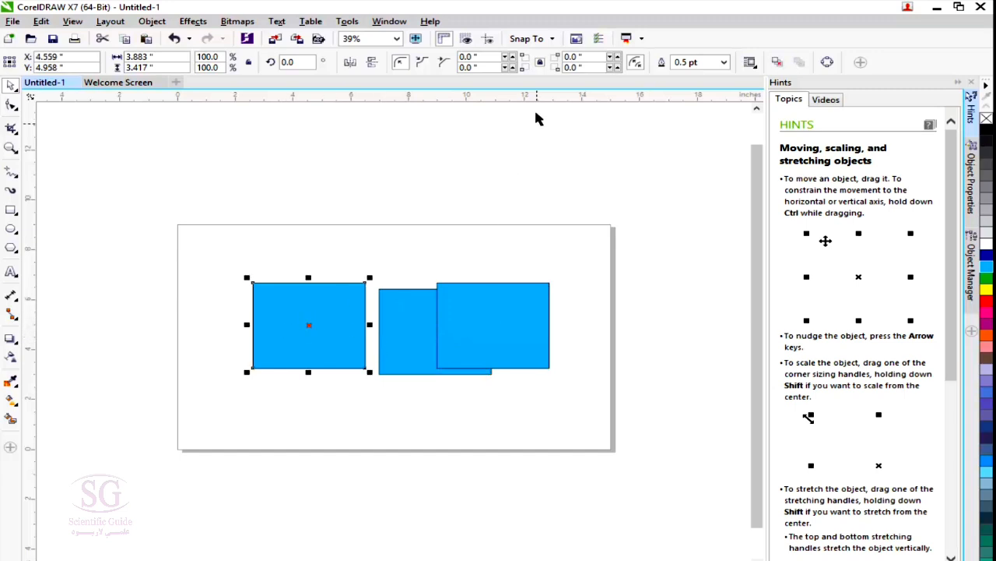
left_click(165, 197)
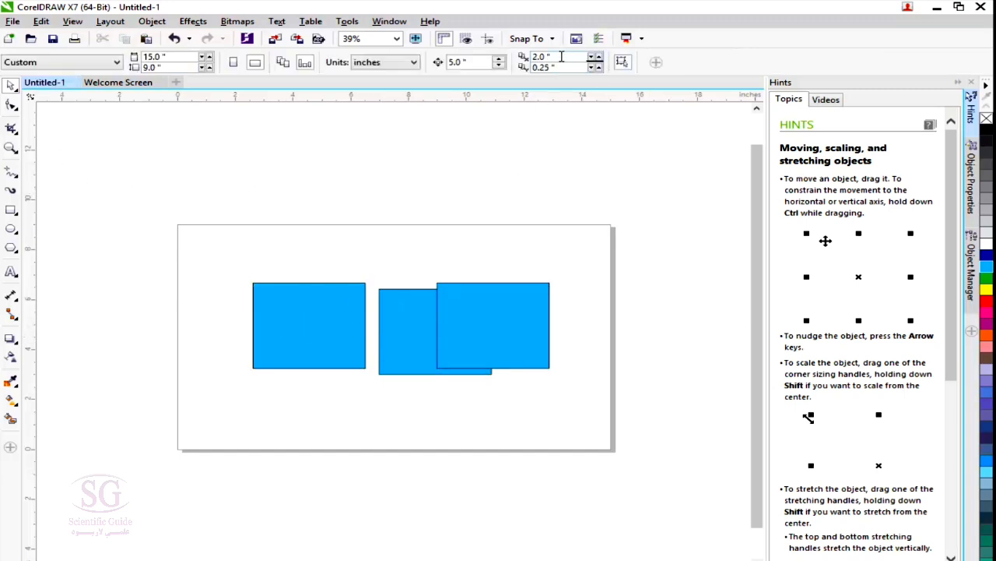
Set the horizontal duplicate distance to 0.25 inches and duplicate the original rectangle.
double_click(562, 56)
type("0.25")
left_click(286, 312)
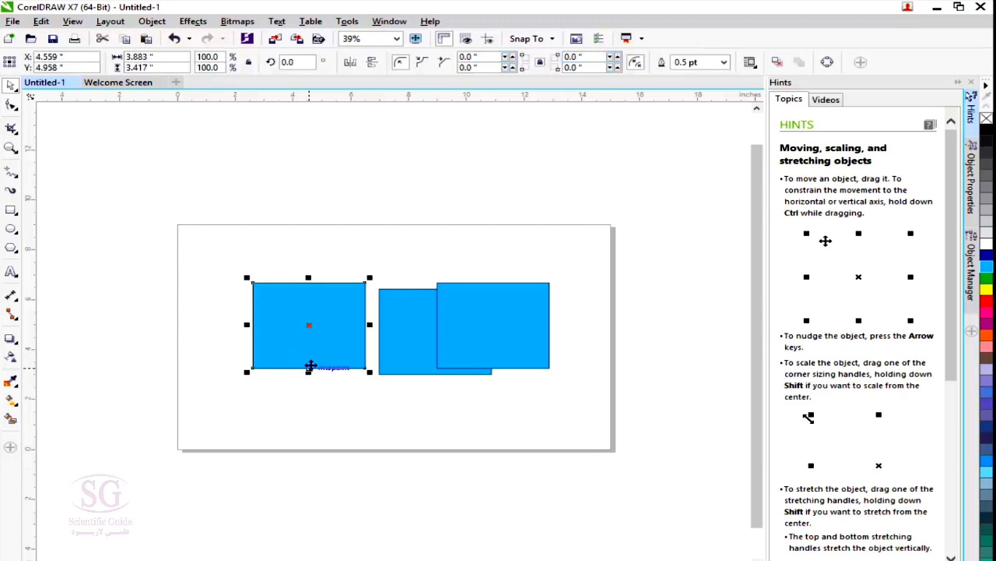
key("ctrl+d")
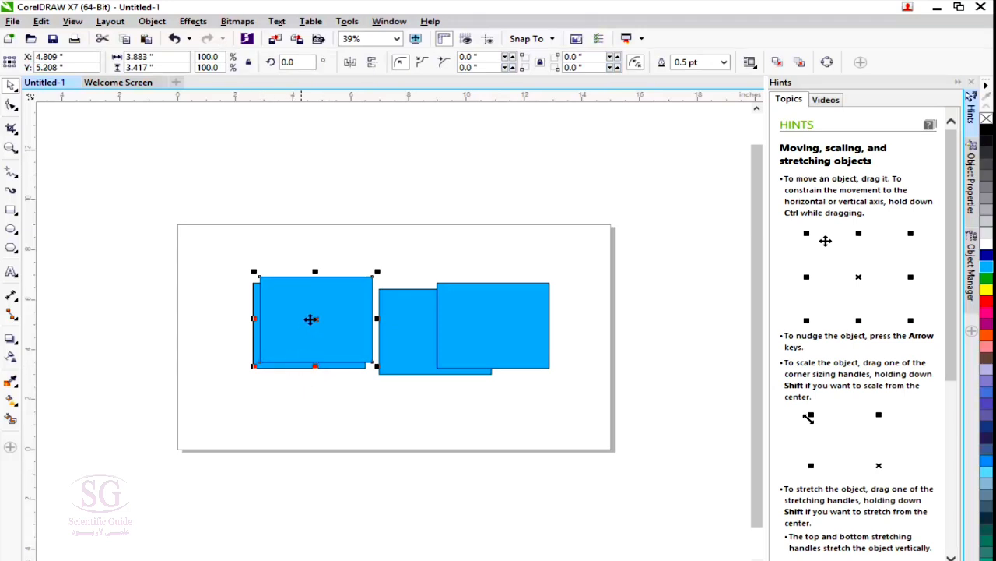
left_click(272, 213)
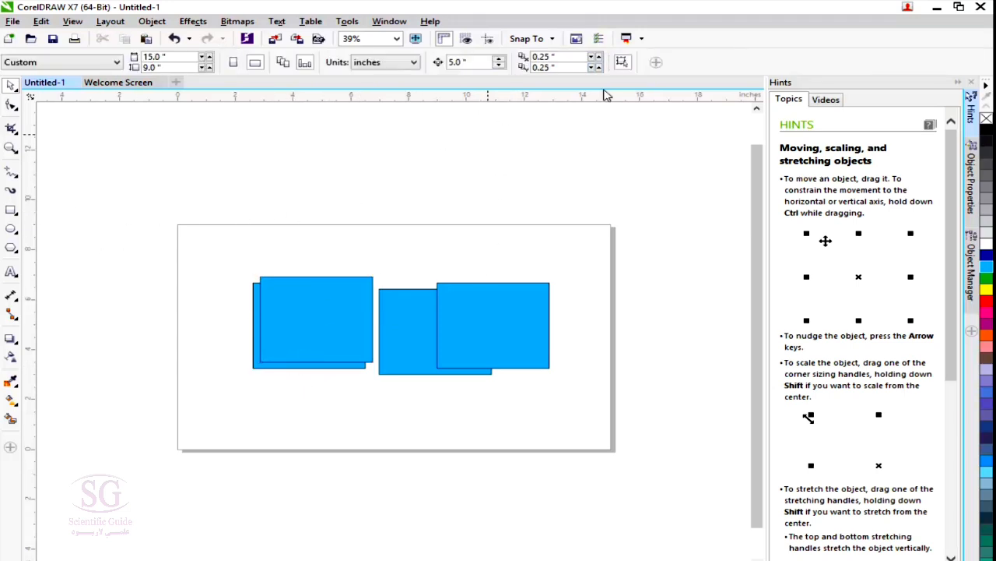
Duplicate the leftmost rectangle pair's member with a horizontal duplicate distance of 3 inches, and delete all the blue rectangles.
left_click(572, 59)
type("3.")
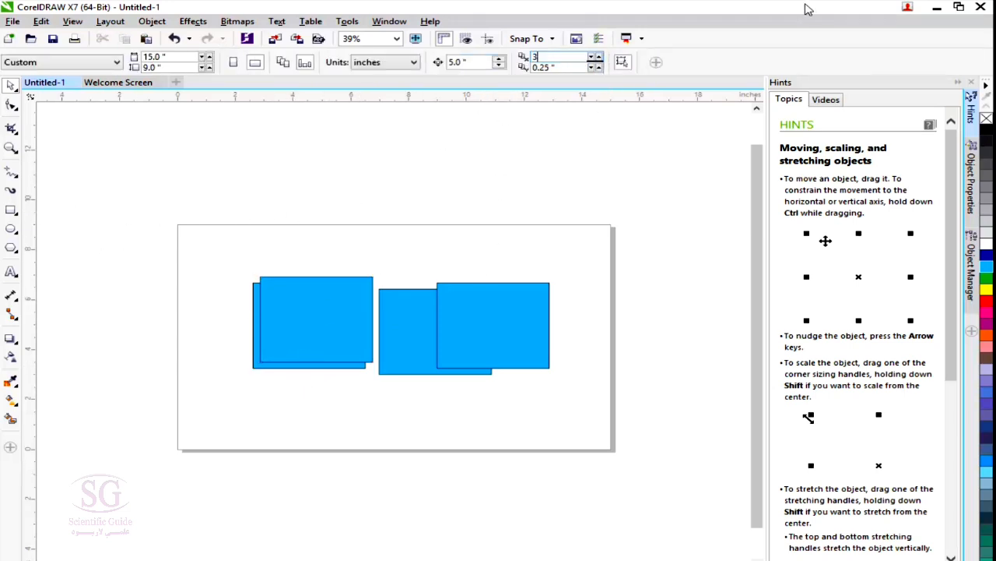
left_click(272, 343)
key("ctrl+d")
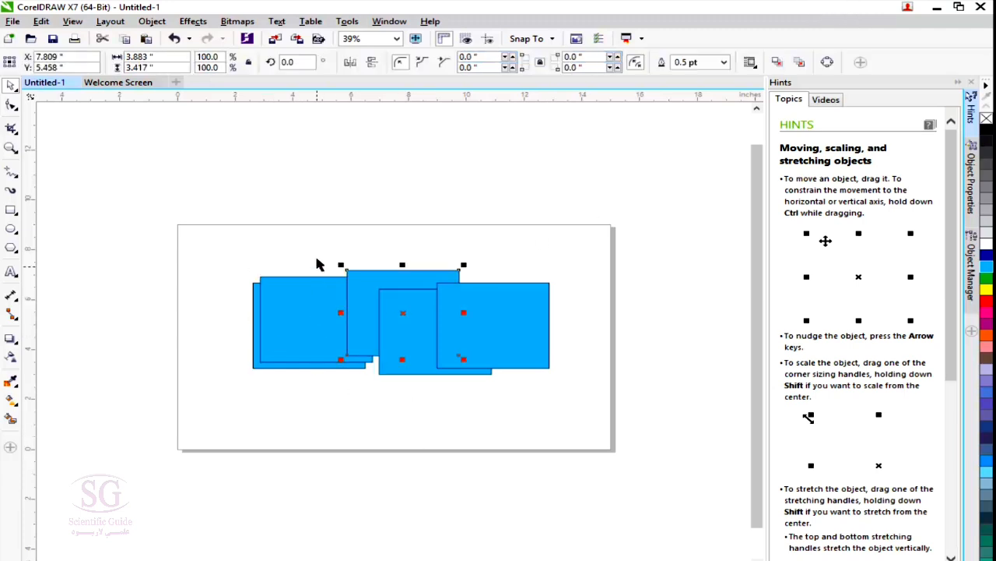
left_click_drag(177, 234, 538, 444)
key("Delete")
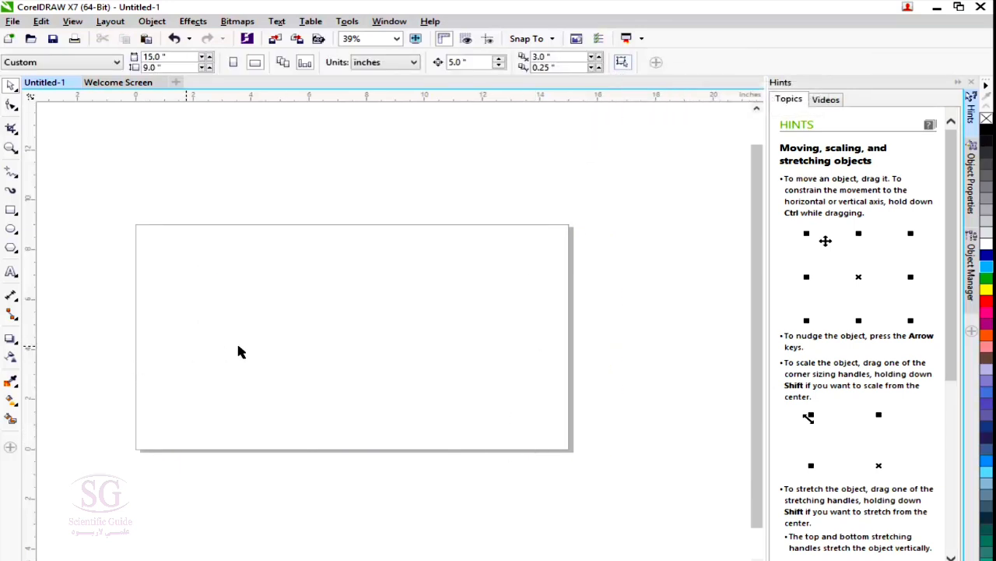
Draw an unfilled rectangle about 6.9 by 5.6 inches and move it by its interior to the page's upper-left corner.
left_click(11, 210)
left_click_drag(240, 263, 441, 405)
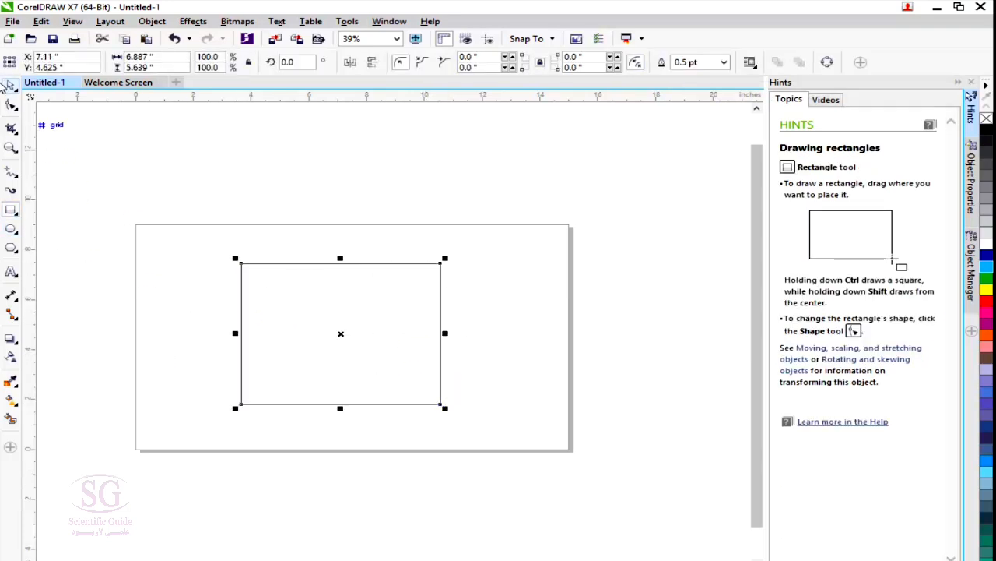
left_click(11, 86)
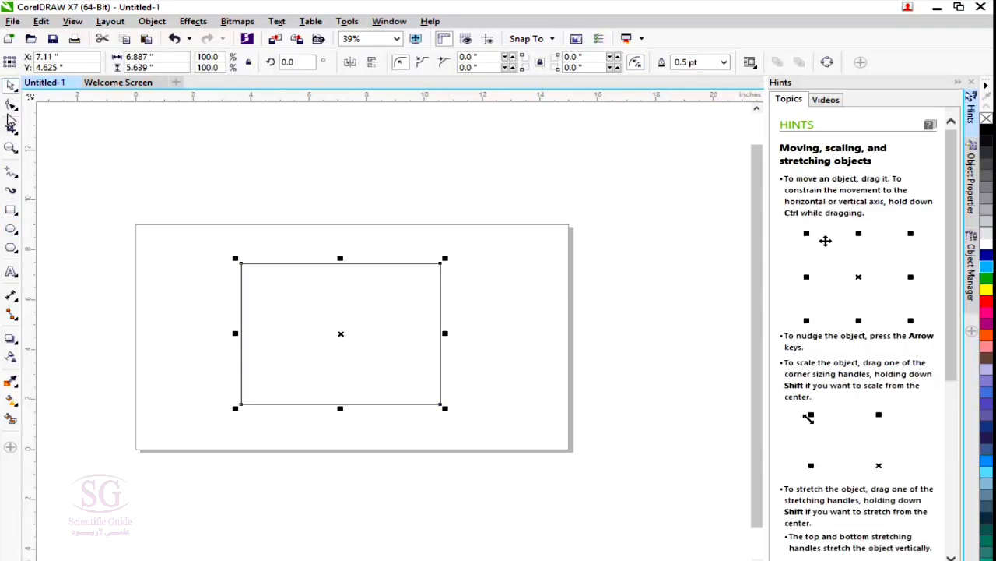
left_click(545, 341)
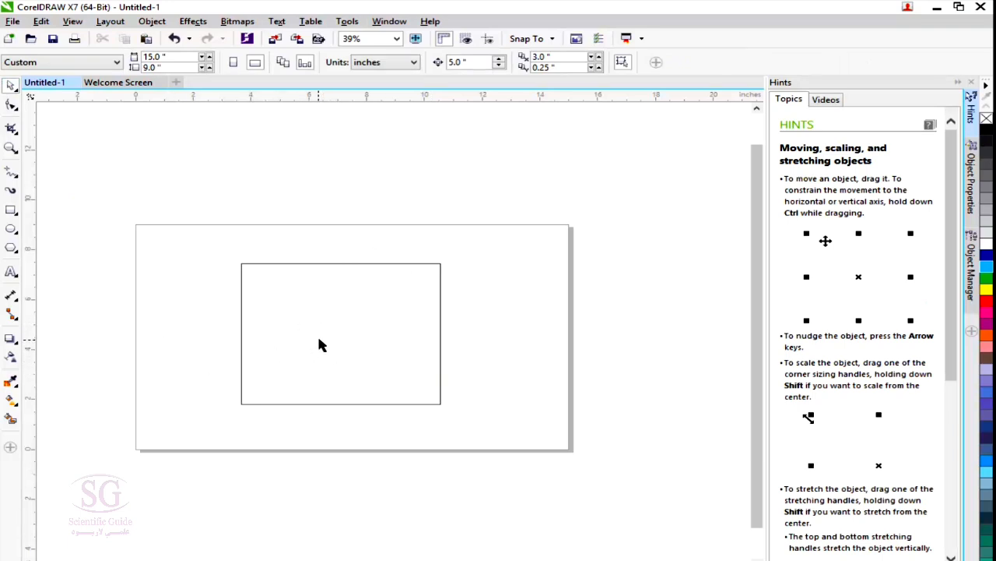
left_click_drag(319, 345, 208, 288)
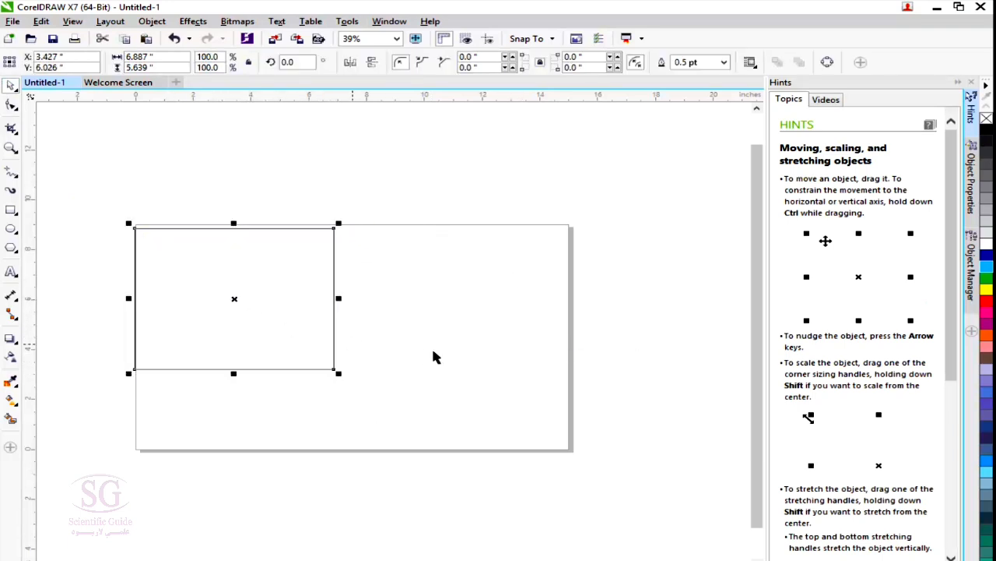
left_click(464, 349)
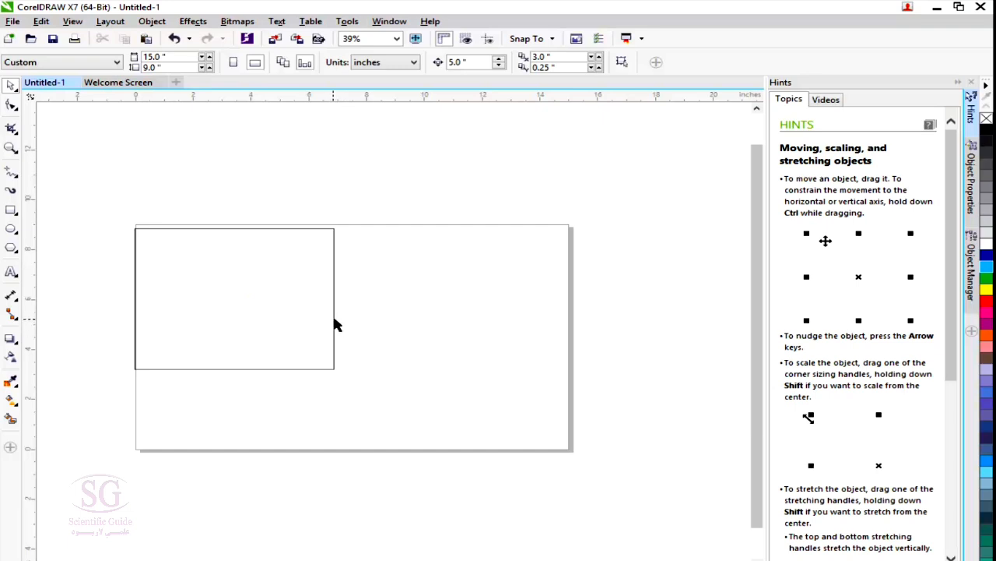
With Treat All Objects as Filled off, move the rectangle by its outline to the page's right half and try moving it by its interior.
left_click_drag(335, 325, 524, 324)
left_click(292, 311)
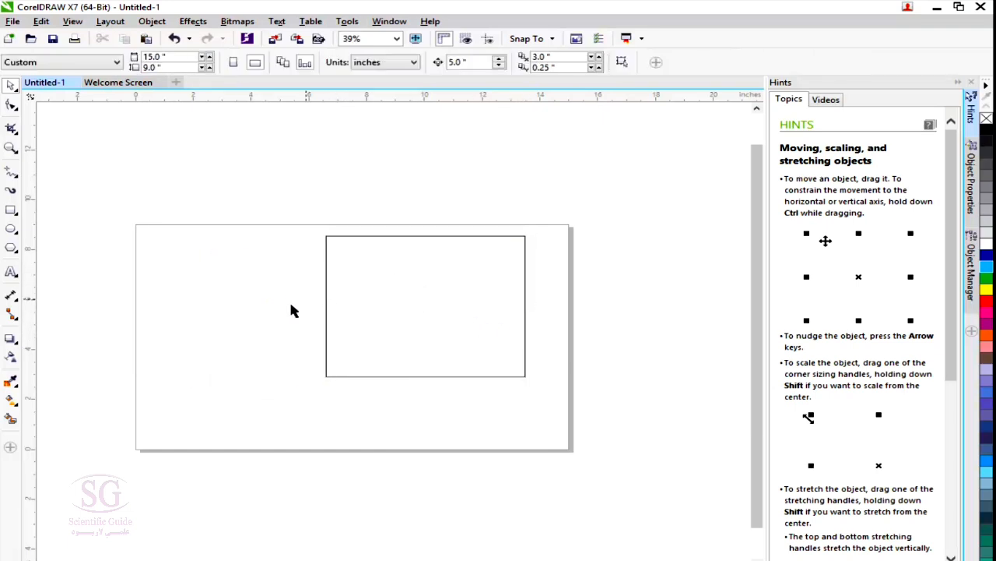
left_click_drag(411, 314, 408, 307)
left_click_drag(381, 251, 458, 404)
left_click_drag(401, 270, 468, 422)
left_click_drag(382, 377, 202, 499)
left_click_drag(342, 375, 283, 448)
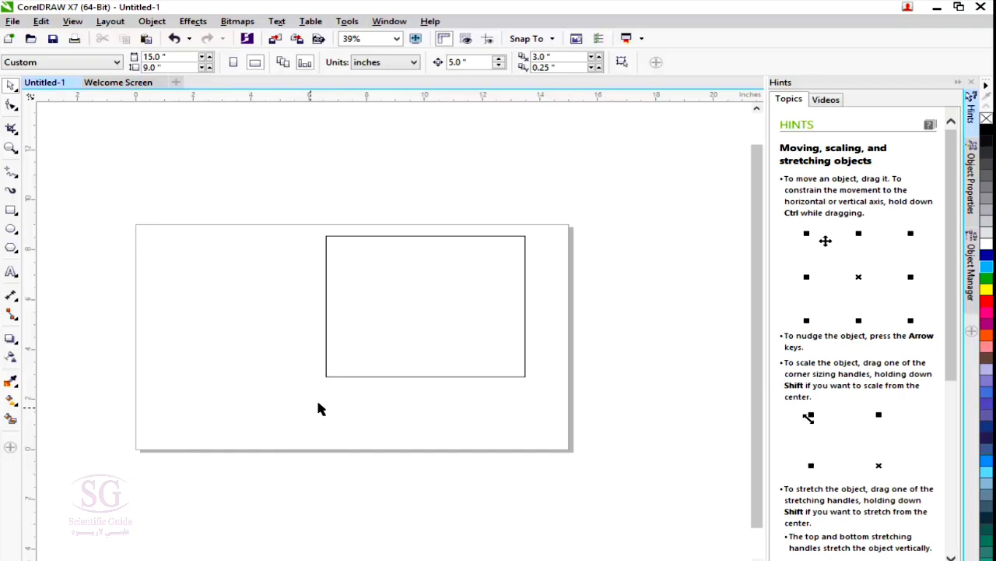
Toggle Treat All Objects as Filled and move the unfilled rectangle toward the centre of the page.
left_click(621, 61)
left_click_drag(486, 306, 438, 367)
left_click(264, 203)
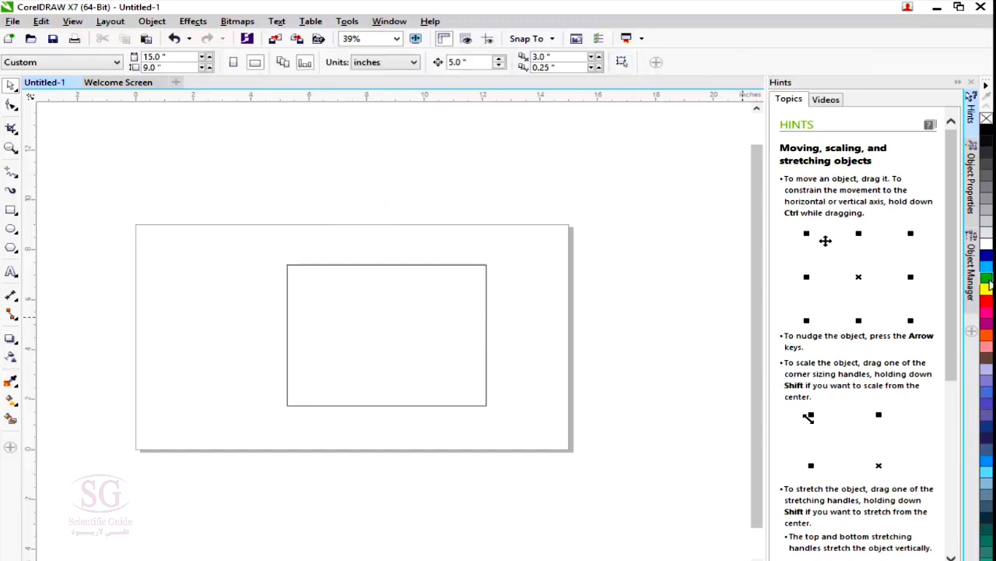
Move the rectangle by its outline toward the page's lower-right corner and fill it with sky blue.
left_click(987, 287)
left_click(462, 391)
left_click_drag(342, 265, 392, 296)
left_click(986, 267)
left_click(189, 317)
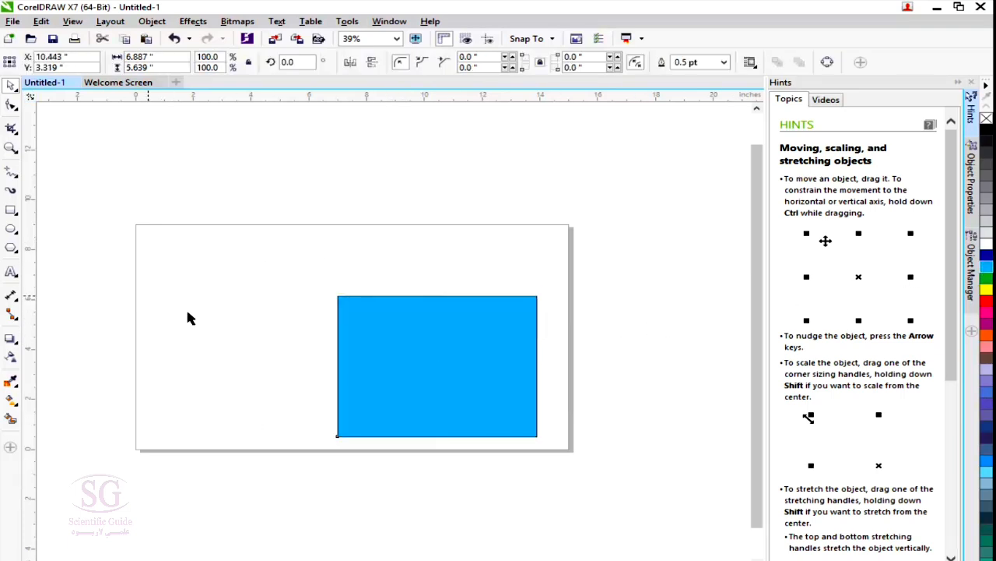
Move the blue rectangle by its filled interior toward the left half of the page.
left_click_drag(439, 361, 325, 327)
left_click(523, 224)
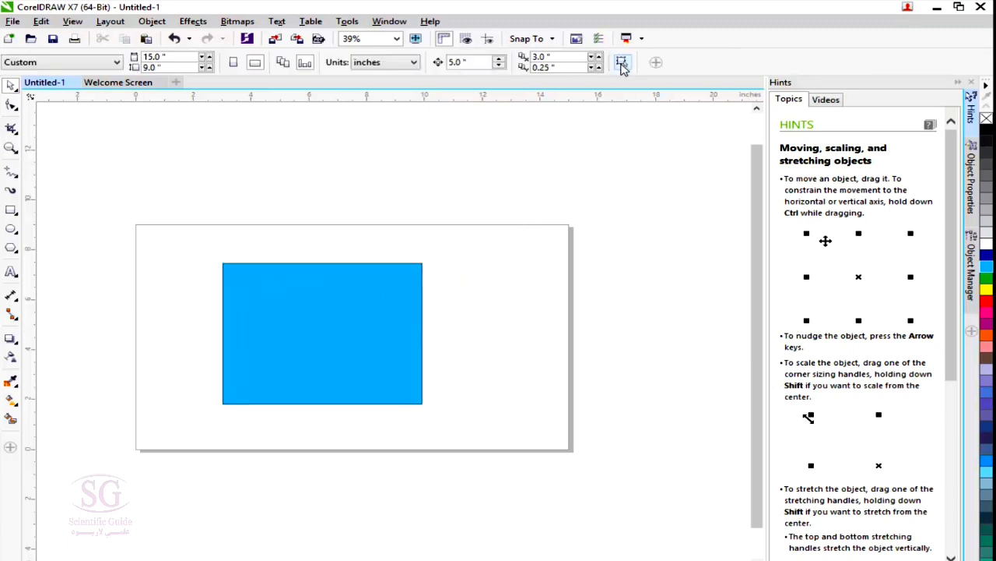
mouse_move(267, 310)
left_mouse_down()
mouse_move(330, 336)
mouse_move(254, 307)
left_mouse_up()
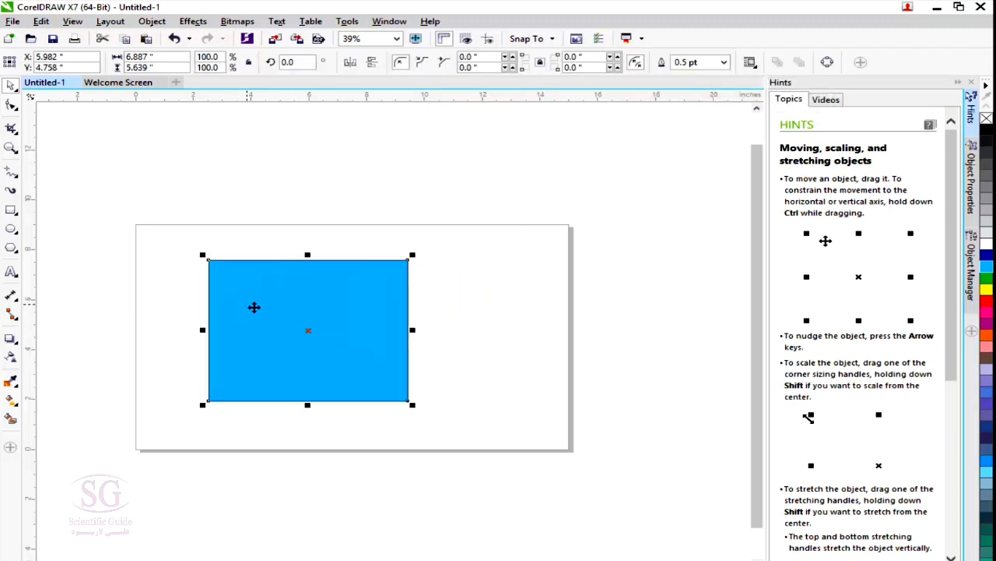
Remove the rectangle's fill and, with Treat All Objects as Filled on, move it by its interior toward the page's lower edge.
left_click(986, 119)
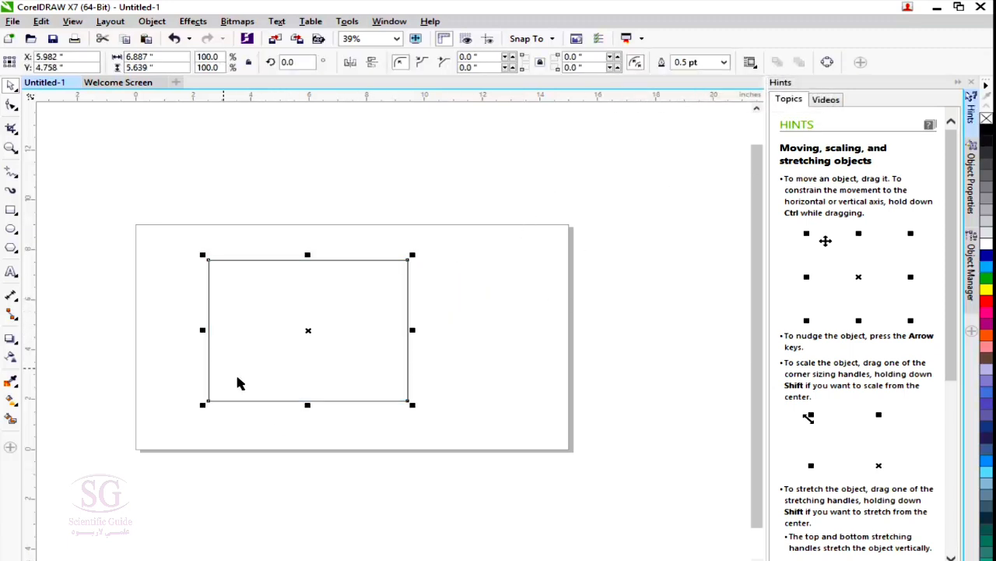
left_click(486, 357)
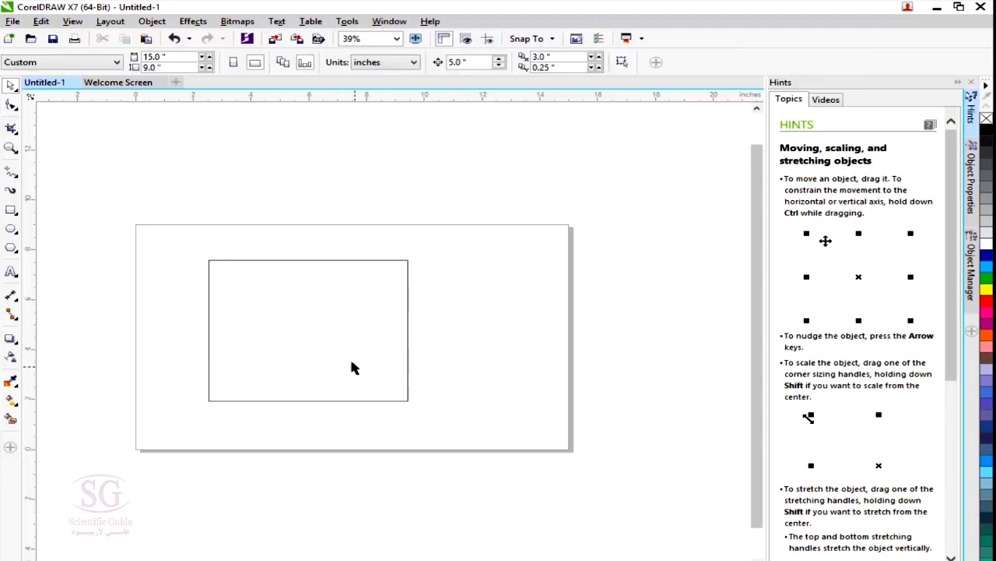
left_click_drag(237, 312, 308, 360)
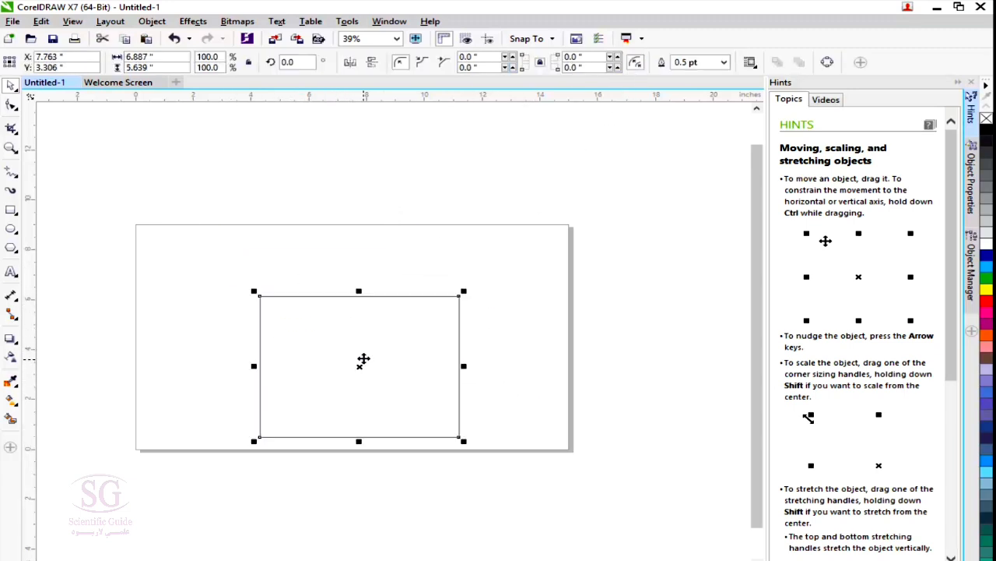
left_click(456, 204)
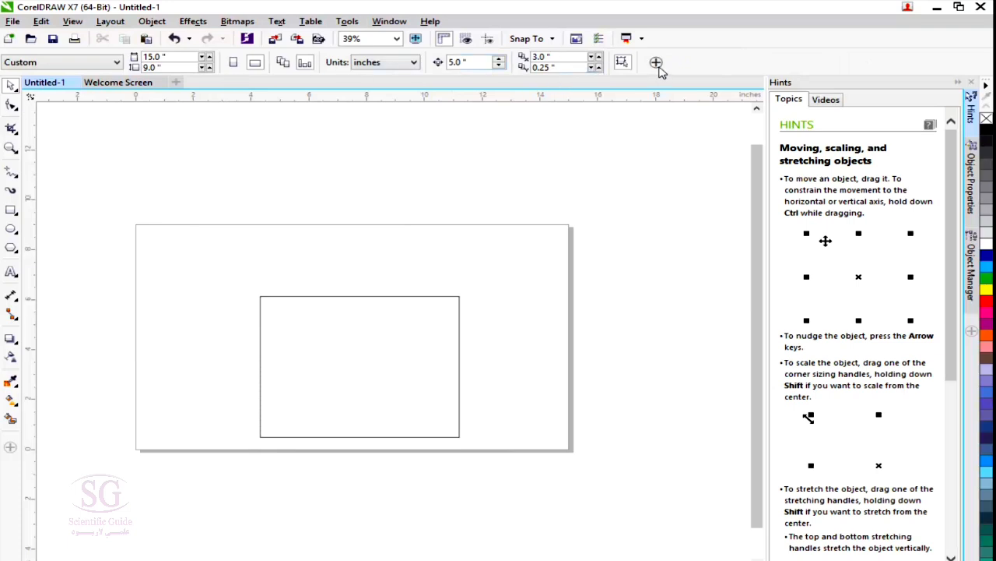
Hide the Paper, Size, Portrait, Landscape, Default Page, Current Page, Units, Nudge and Duplicate controls from the property bar.
left_click(656, 67)
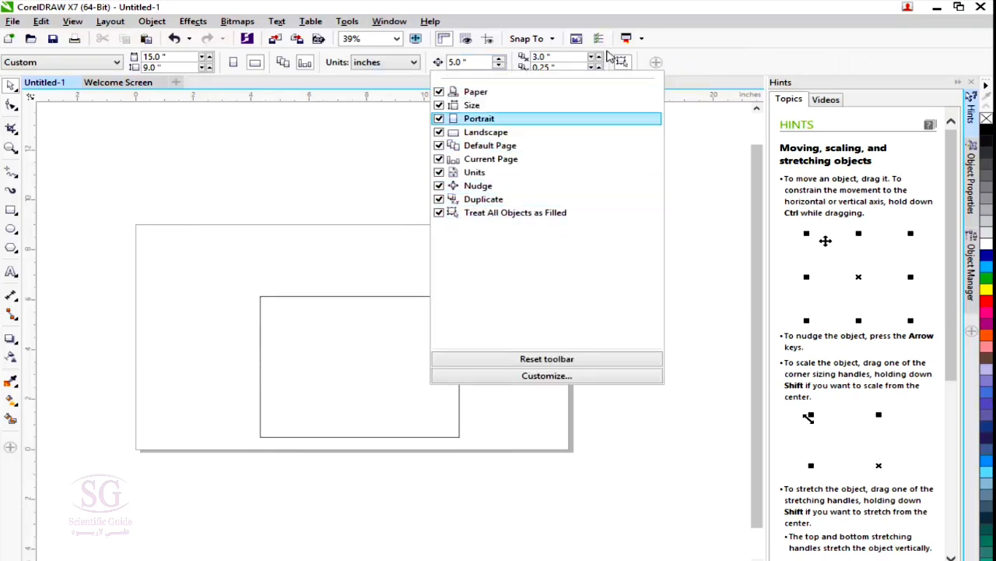
left_click(438, 92)
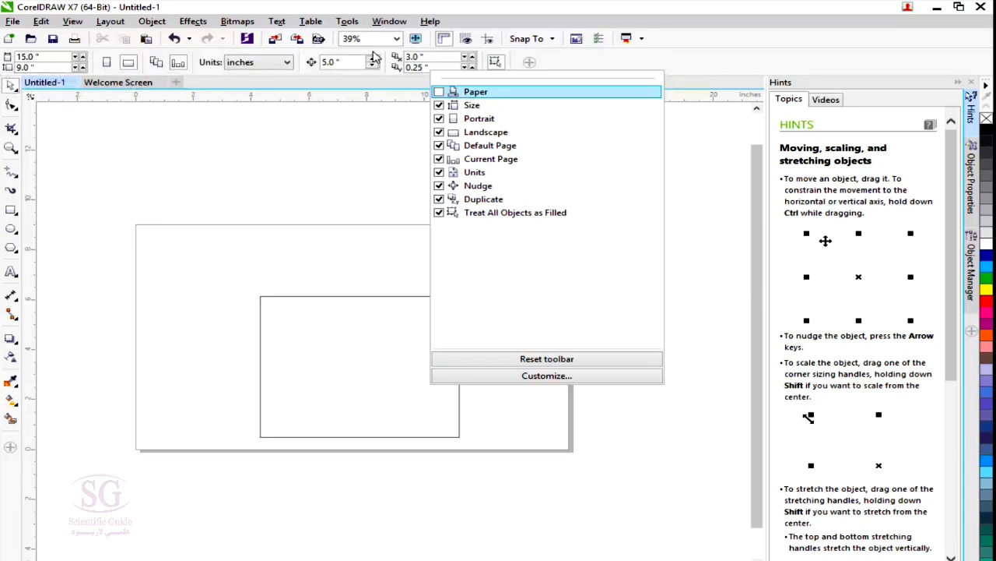
left_click(438, 105)
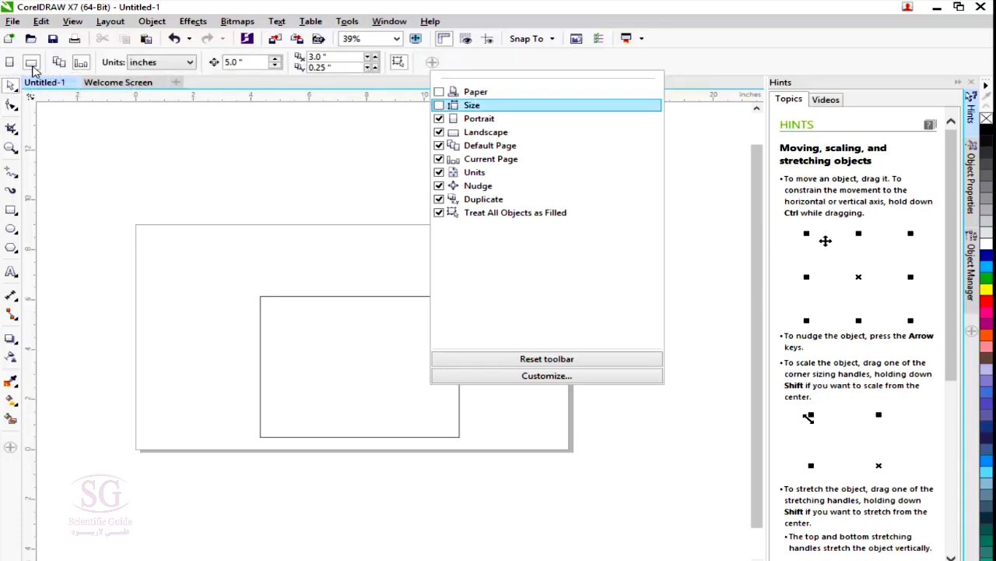
left_click(439, 118)
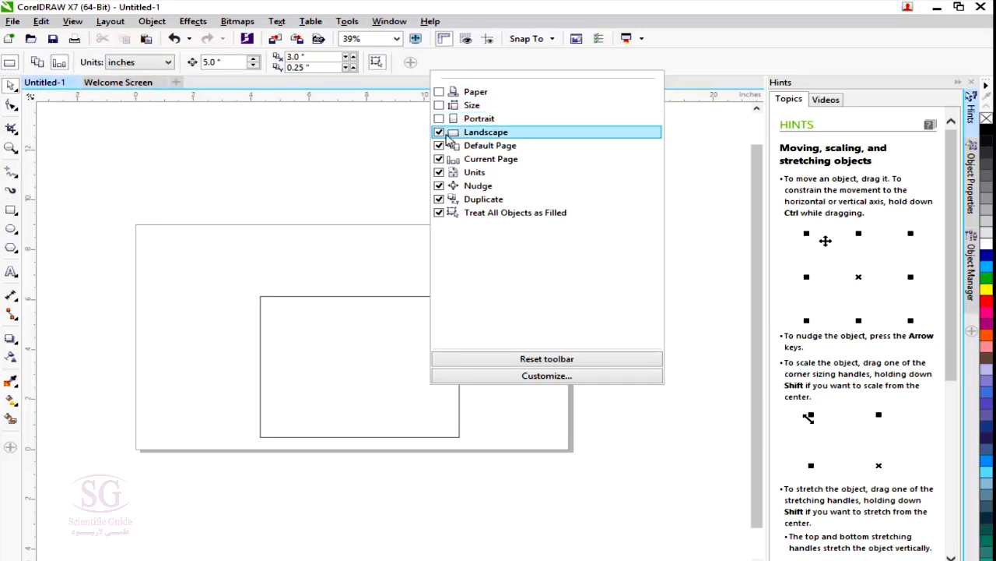
left_click(439, 133)
left_click(439, 145)
left_click(439, 159)
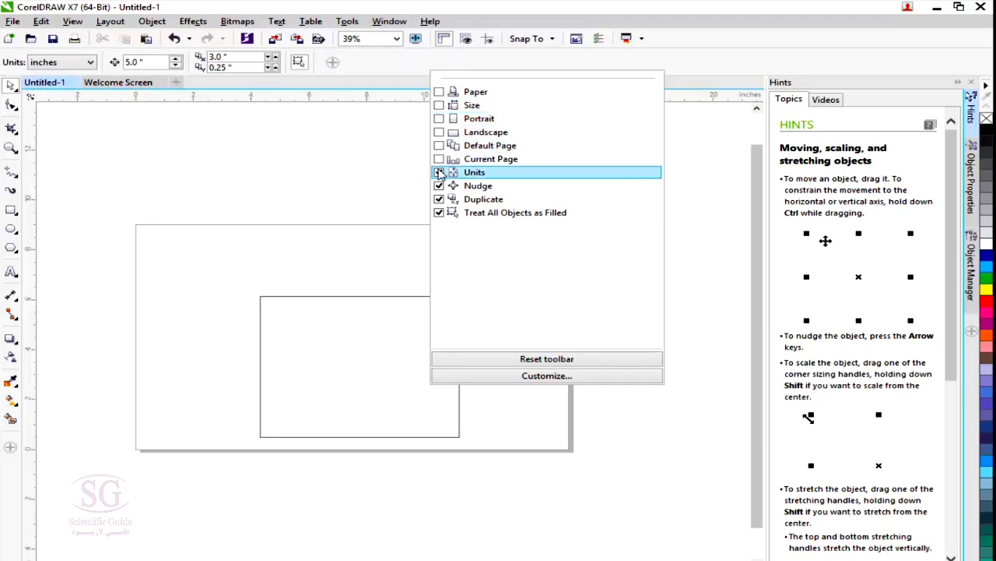
left_click(439, 172)
left_click(440, 185)
left_click(439, 199)
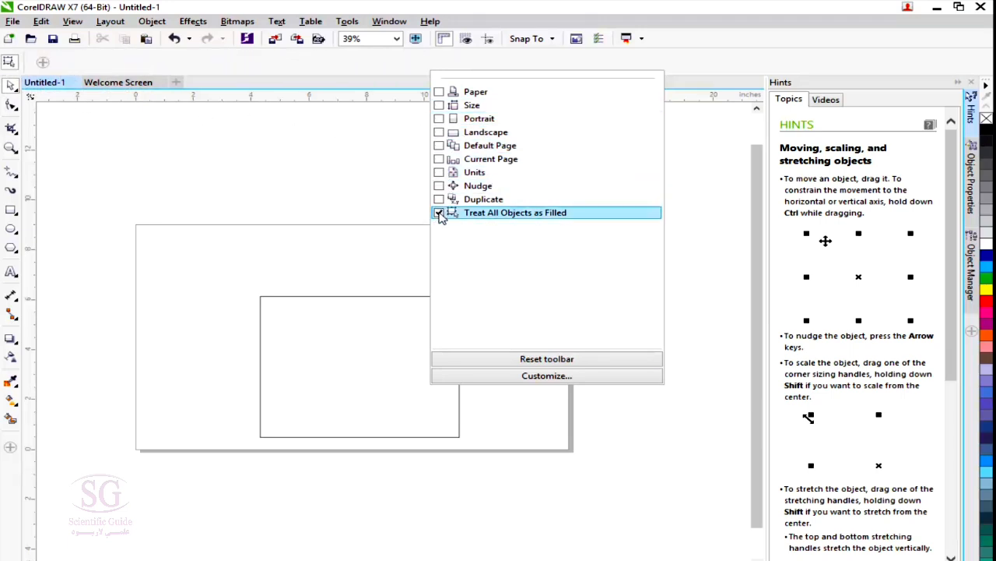
Show the Paper, Size, Portrait, Landscape, Default Page, Current Page, Units, Nudge and Duplicate controls on the property bar again.
left_click(439, 92)
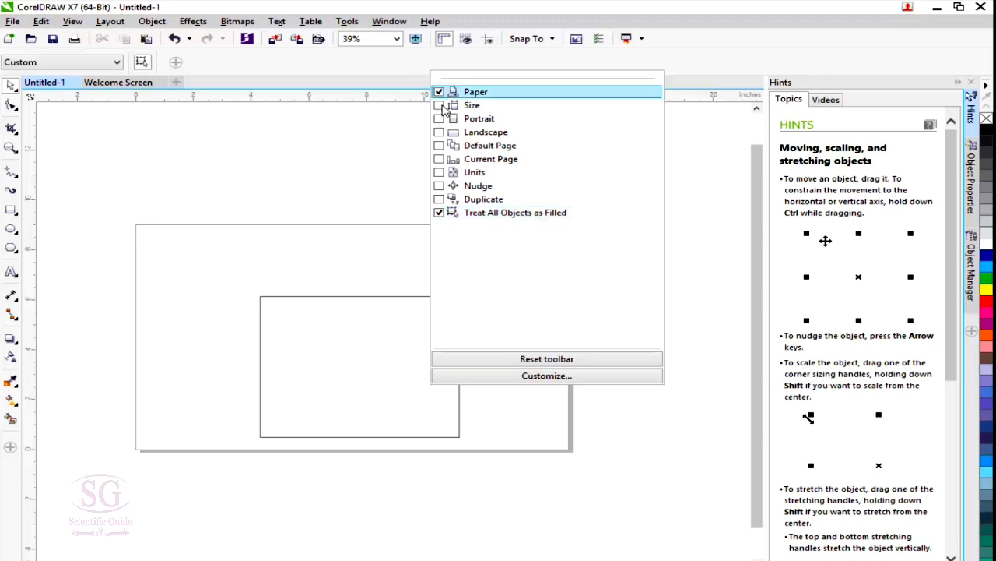
left_click(439, 199)
left_click(439, 185)
left_click(439, 172)
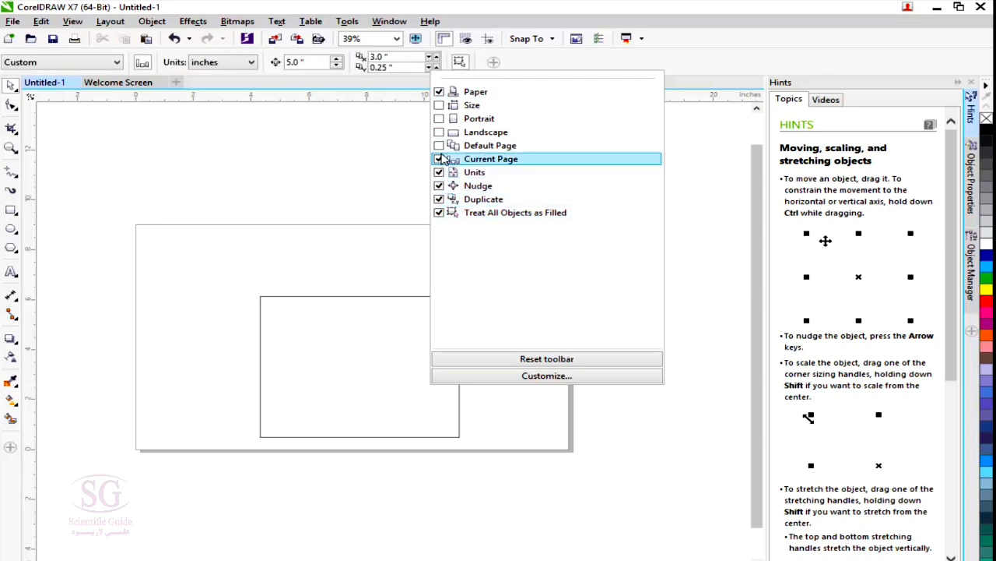
left_click(439, 159)
left_click(439, 145)
left_click(439, 132)
left_click(439, 106)
left_click(439, 118)
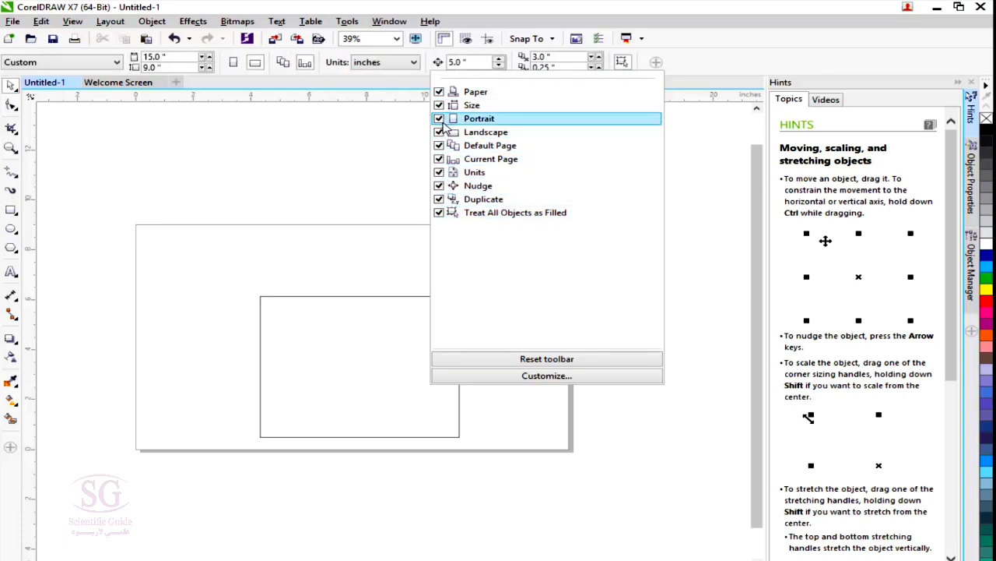
Hide the Menu Bar, Property Bar and Toolbox from the workspace.
left_click(304, 204)
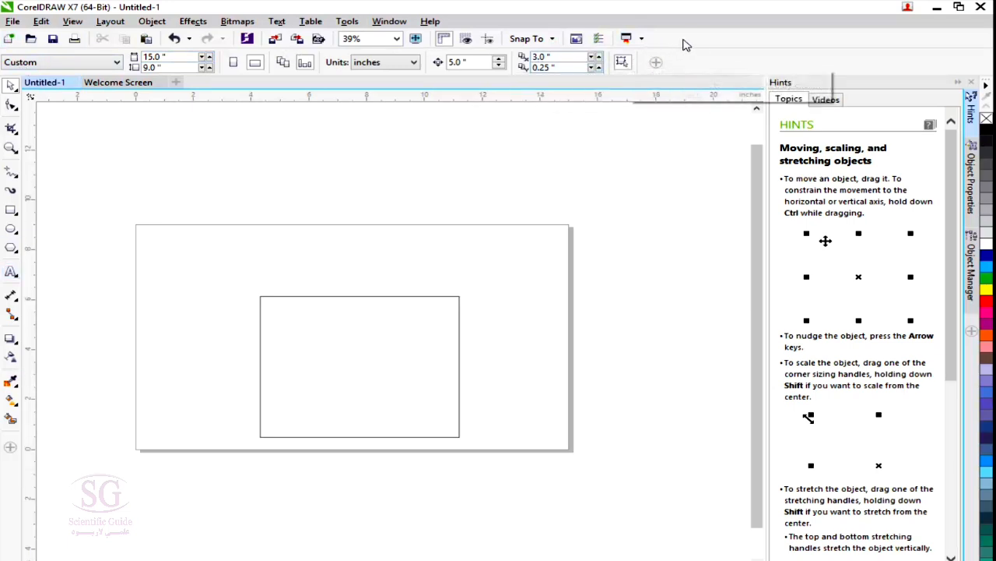
right_click(717, 42)
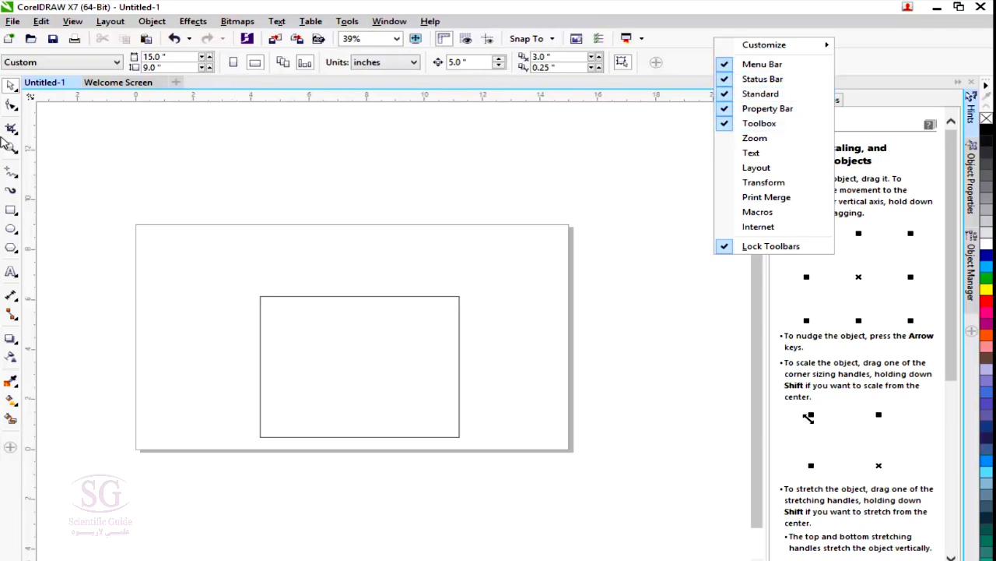
left_click(728, 68)
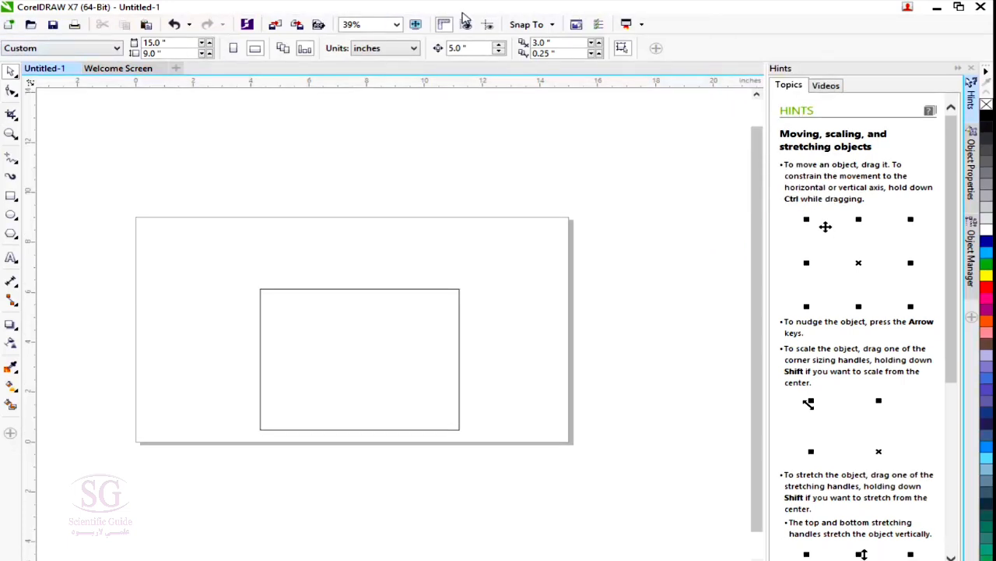
right_click(702, 34)
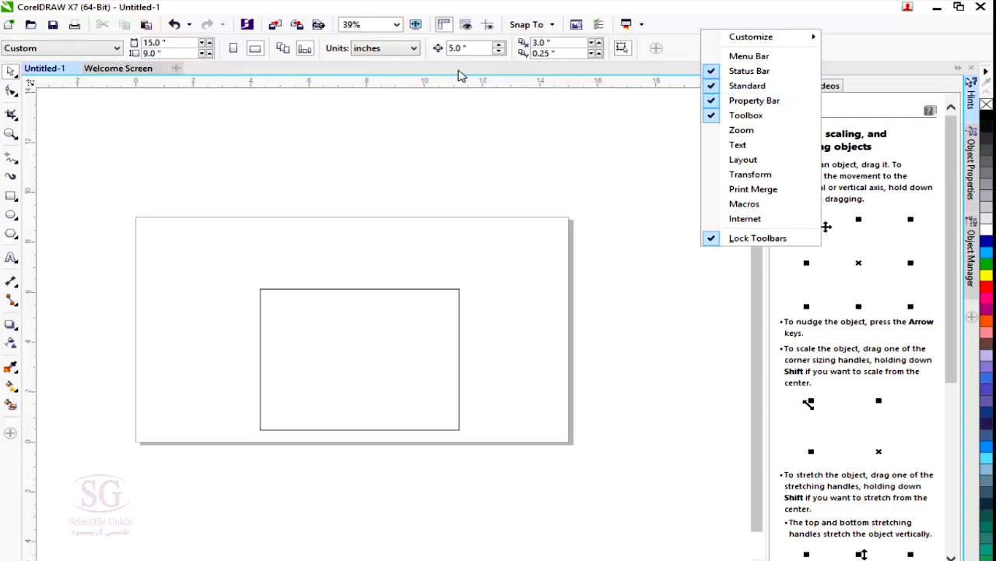
left_click(724, 100)
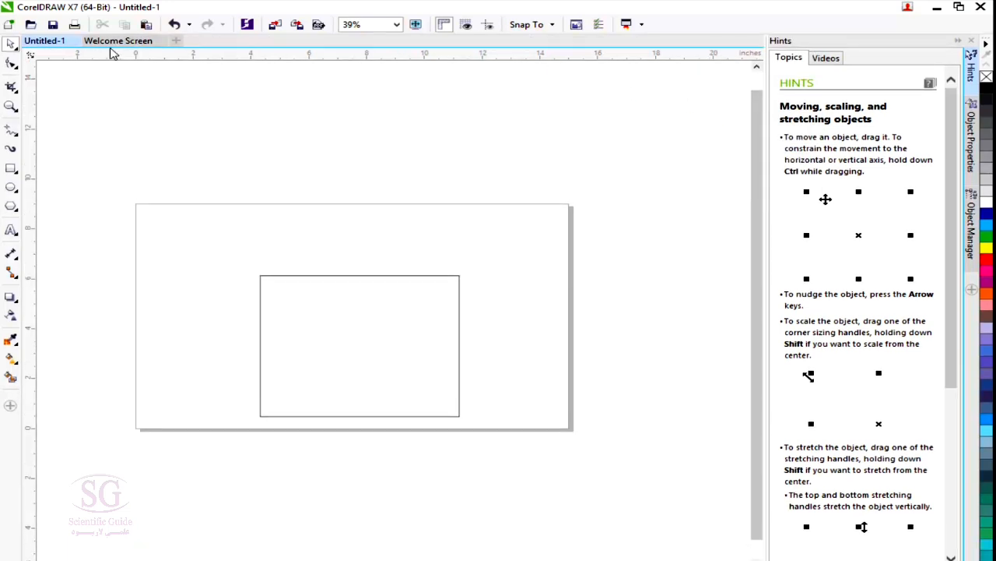
right_click(678, 29)
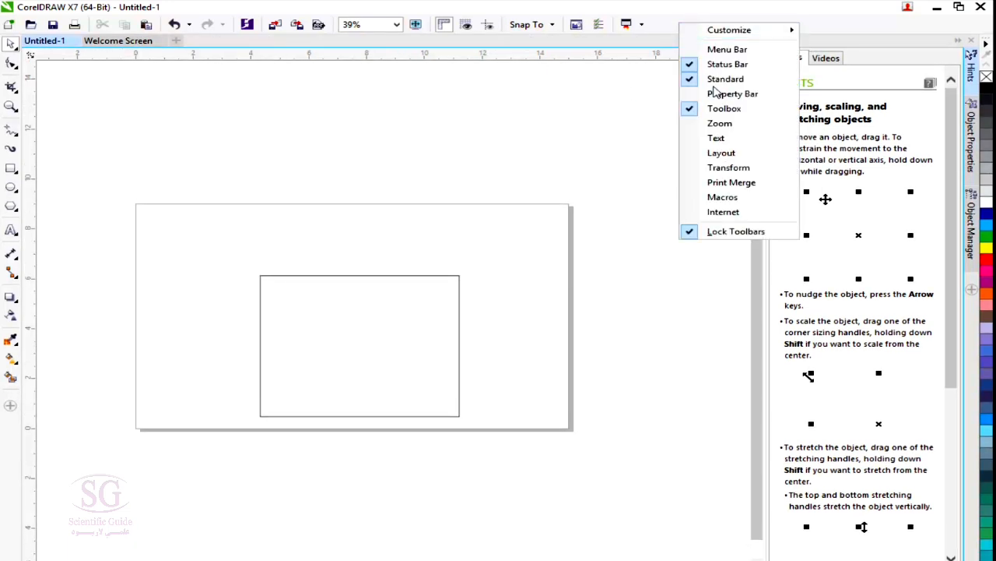
left_click(720, 108)
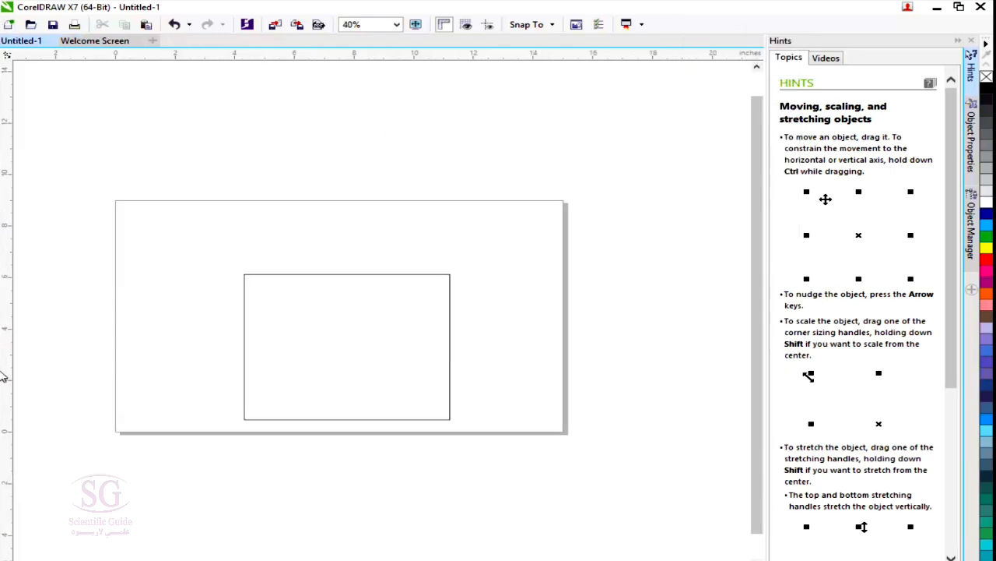
Show the Property Bar, Menu Bar and Toolbox in the workspace again.
right_click(703, 22)
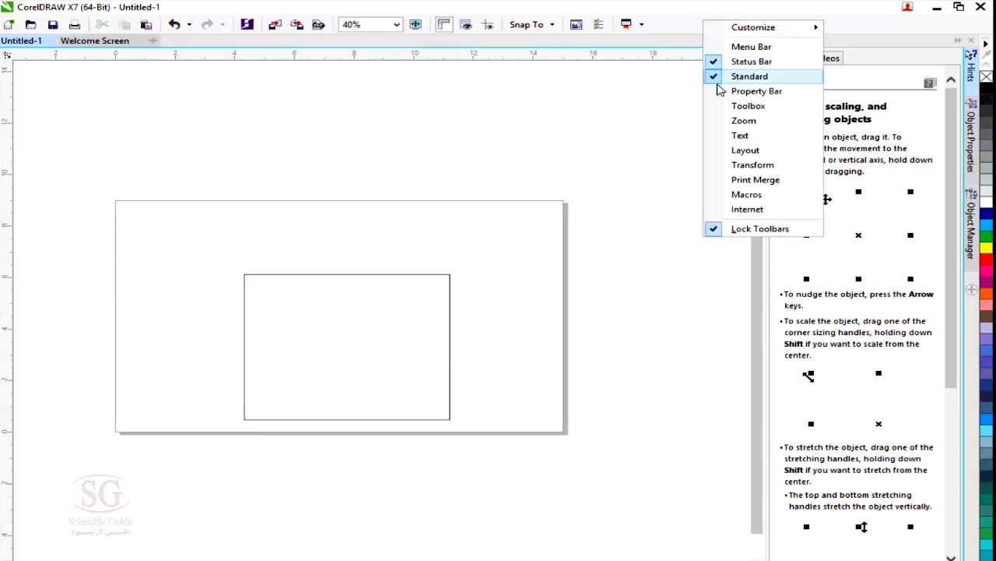
left_click(720, 91)
right_click(708, 30)
left_click(712, 52)
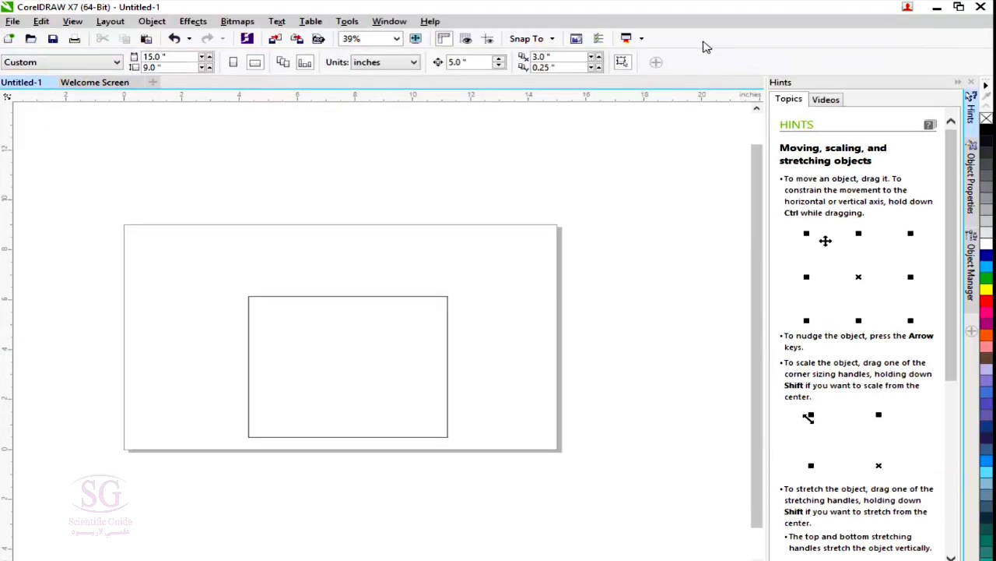
right_click(704, 37)
left_click(716, 120)
Show the Zoom toolbar and dock it in its own row between the Standard toolbar and the property bar.
right_click(724, 47)
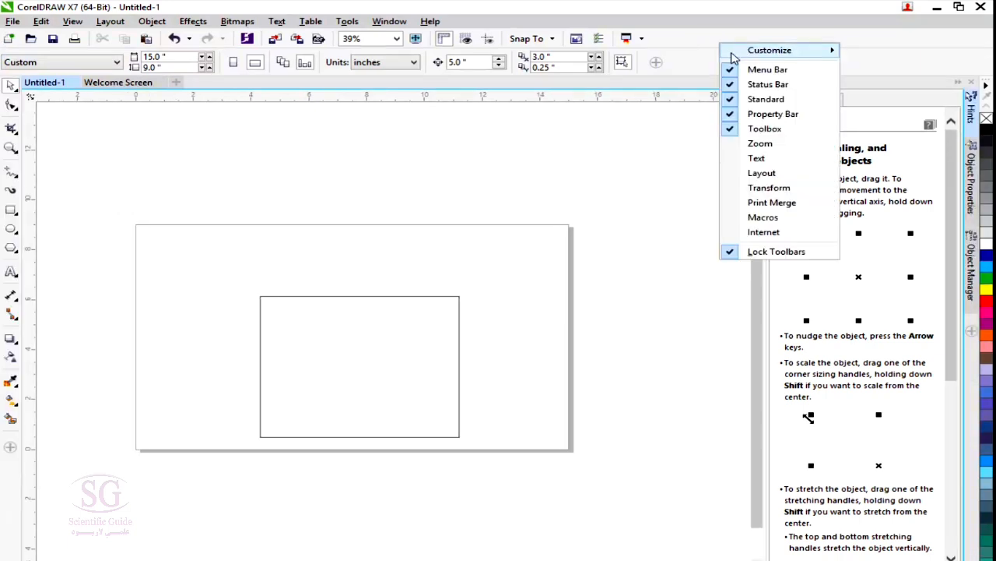
left_click(737, 145)
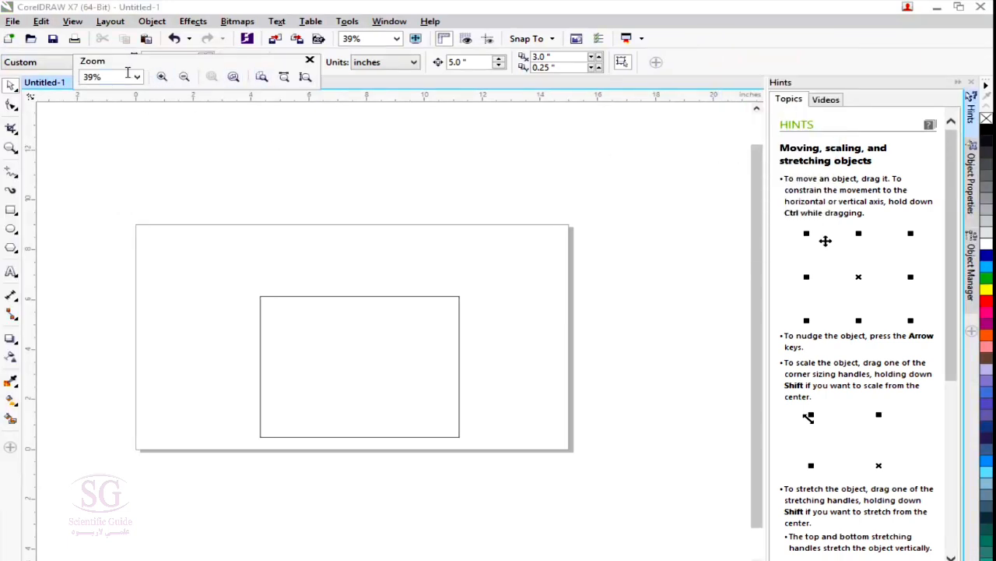
left_click_drag(163, 61, 717, 45)
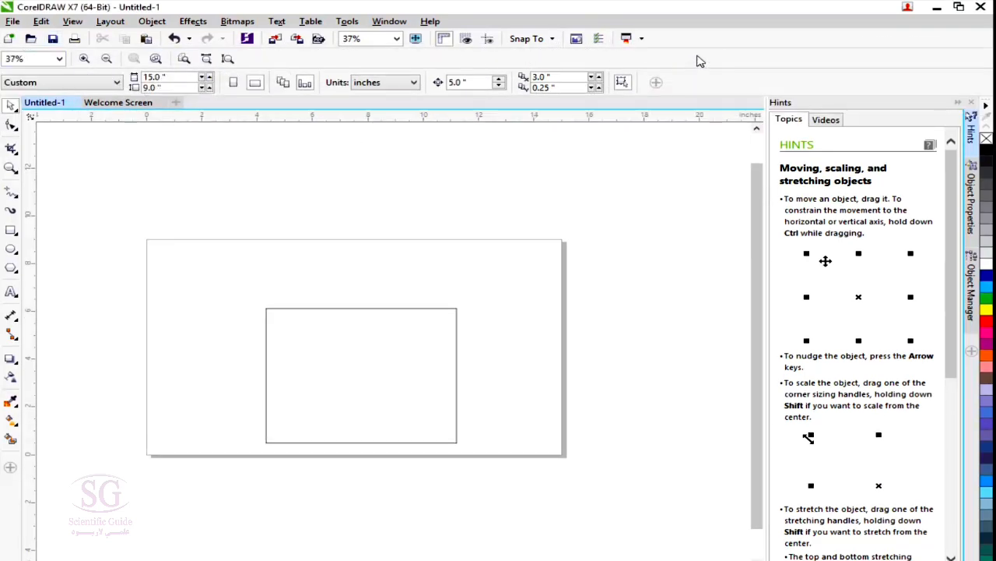
Show the Text toolbar and dock it in the same row as the Zoom toolbar.
right_click(705, 46)
left_click(742, 161)
left_click_drag(302, 131, 536, 60)
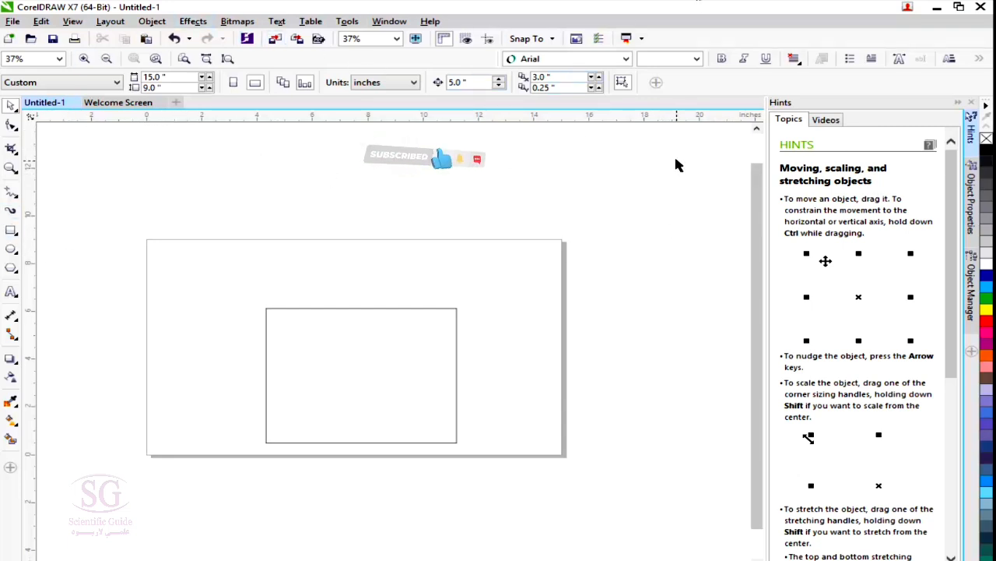
Hide the Text and Zoom toolbars, leaving the other toolbars as they are.
right_click(779, 36)
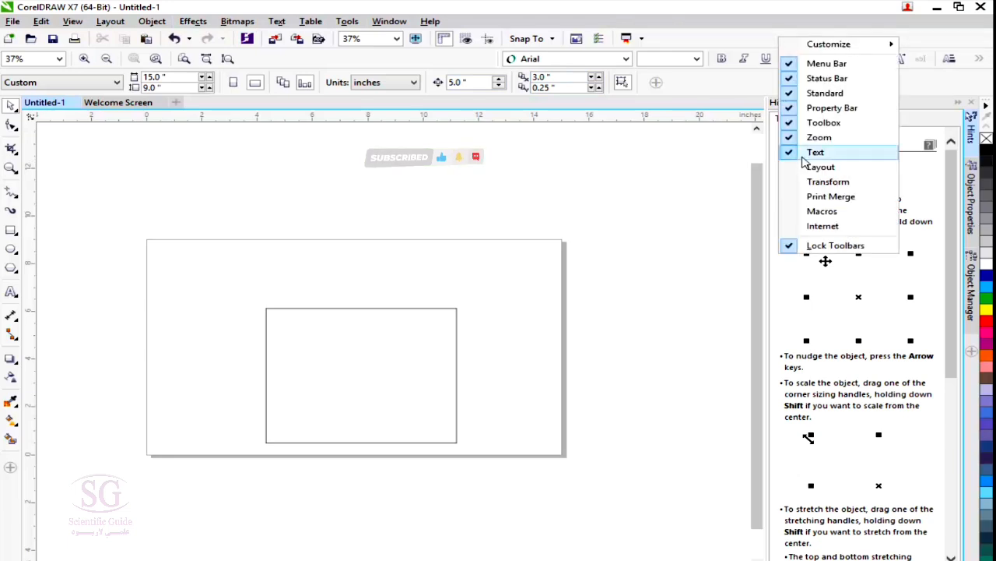
left_click(797, 160)
right_click(773, 44)
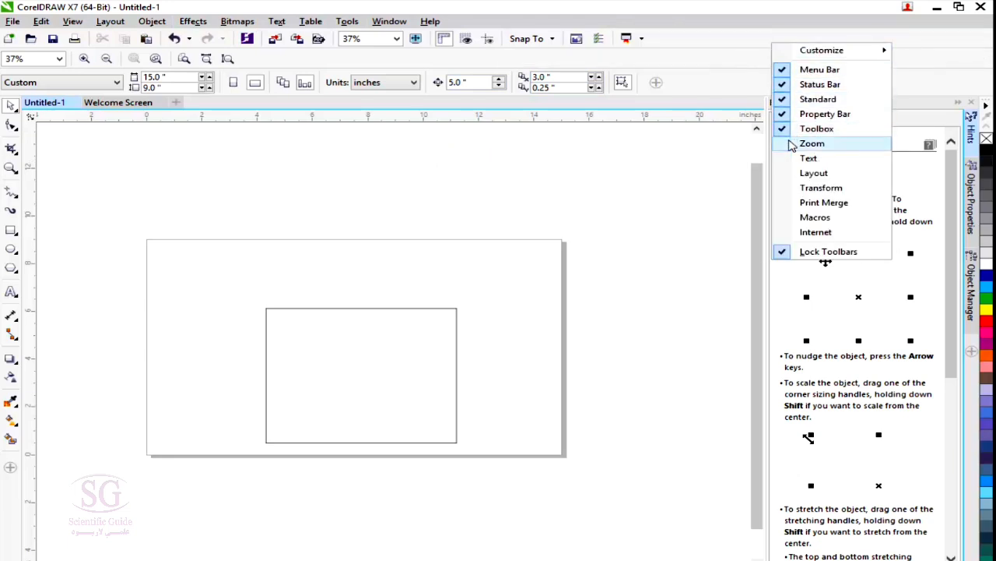
left_click(812, 143)
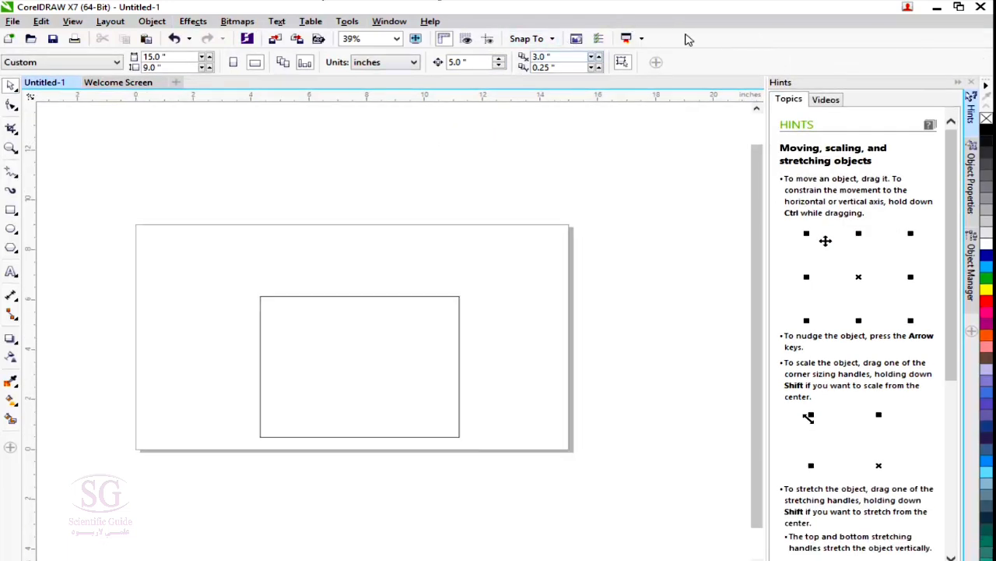
right_click(688, 39)
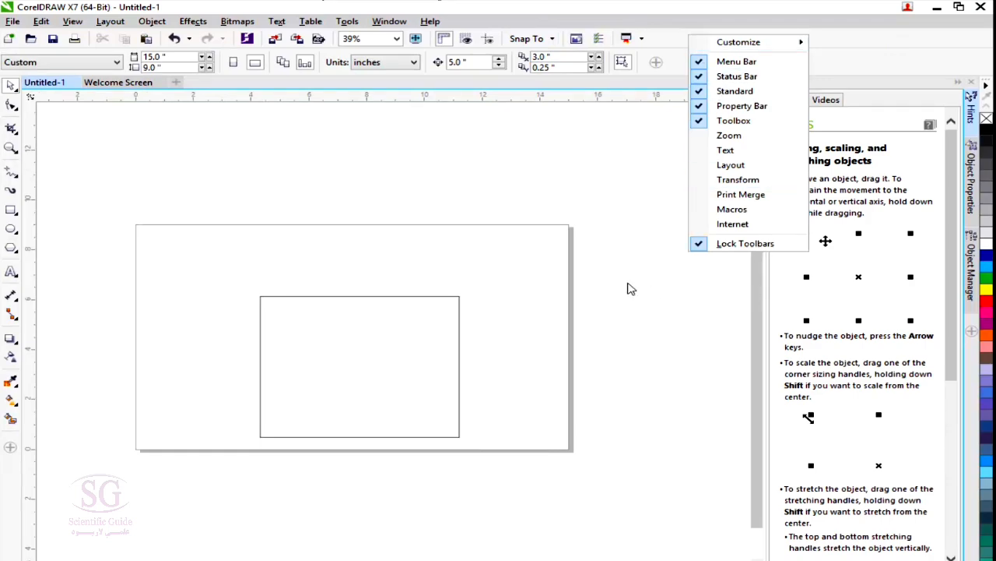
left_click(541, 147)
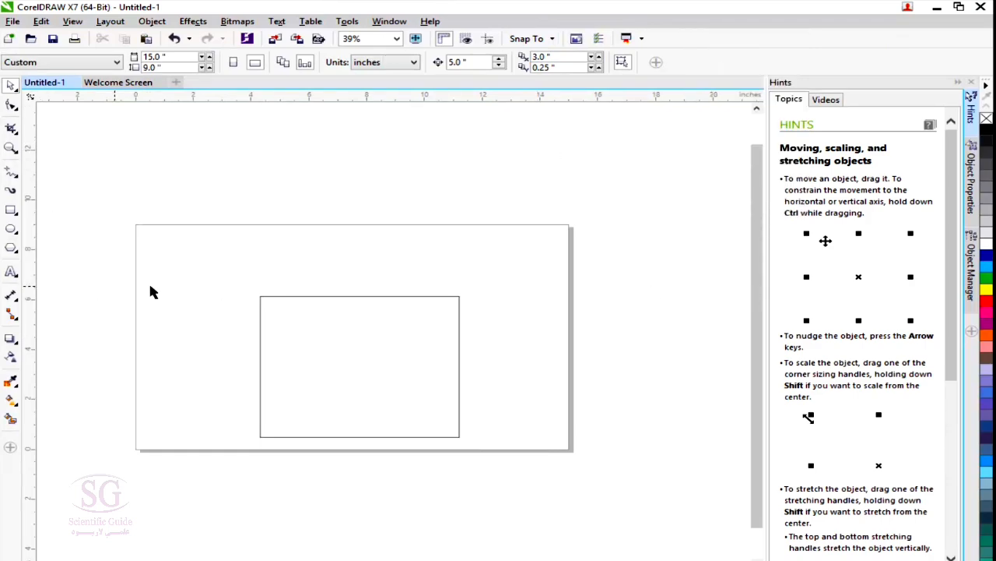